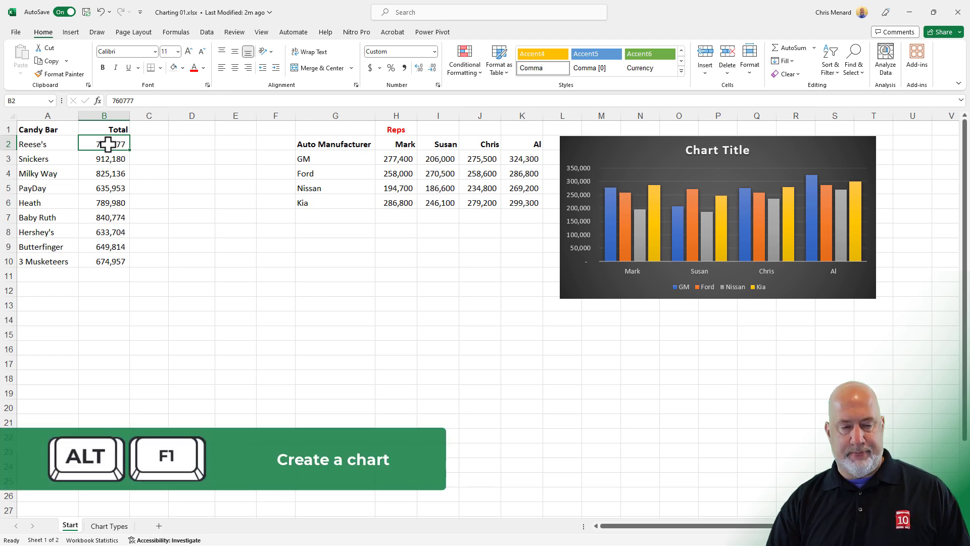
Insert an Alt+F1 column chart of the candy bar Totals, move it below the table, and enlarge it.
key(alt+F1)
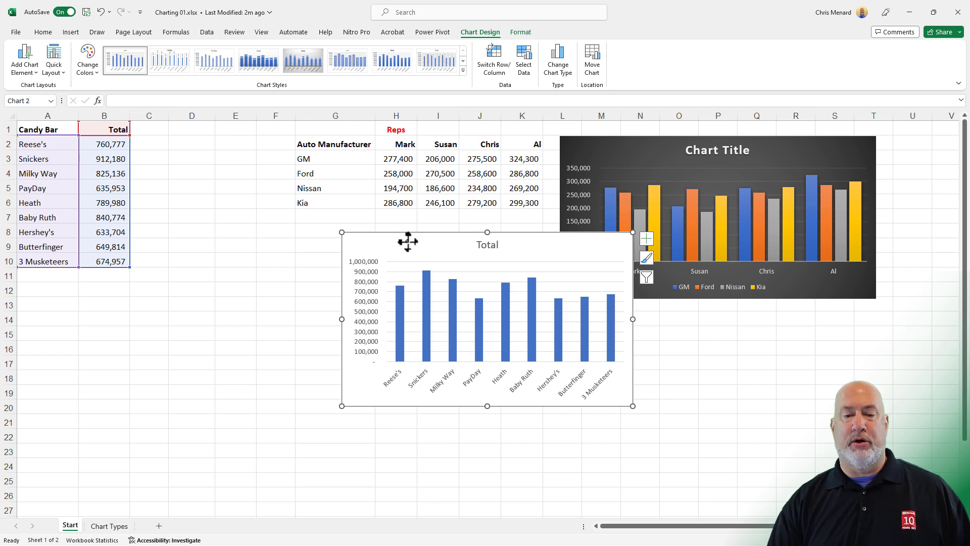
drag(408, 242, 217, 233)
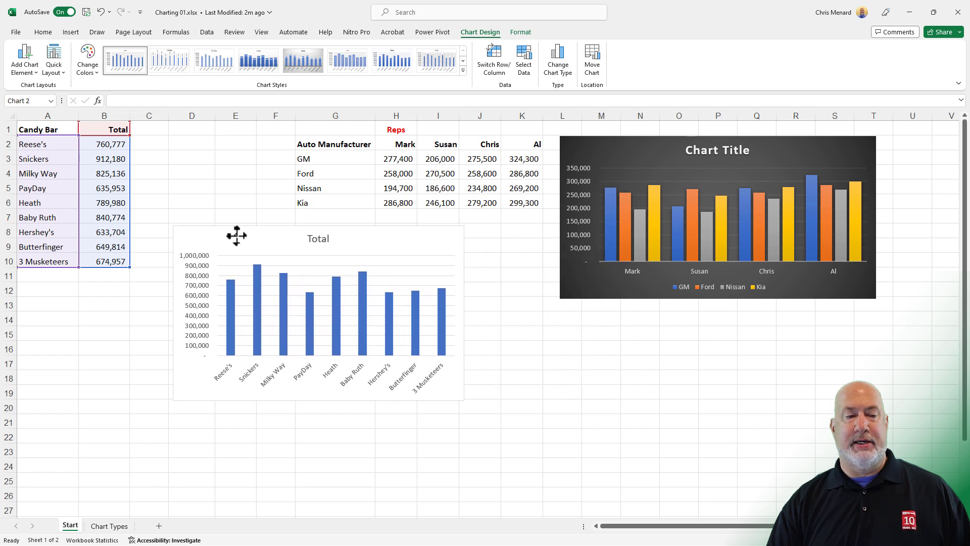
drag(217, 233, 204, 232)
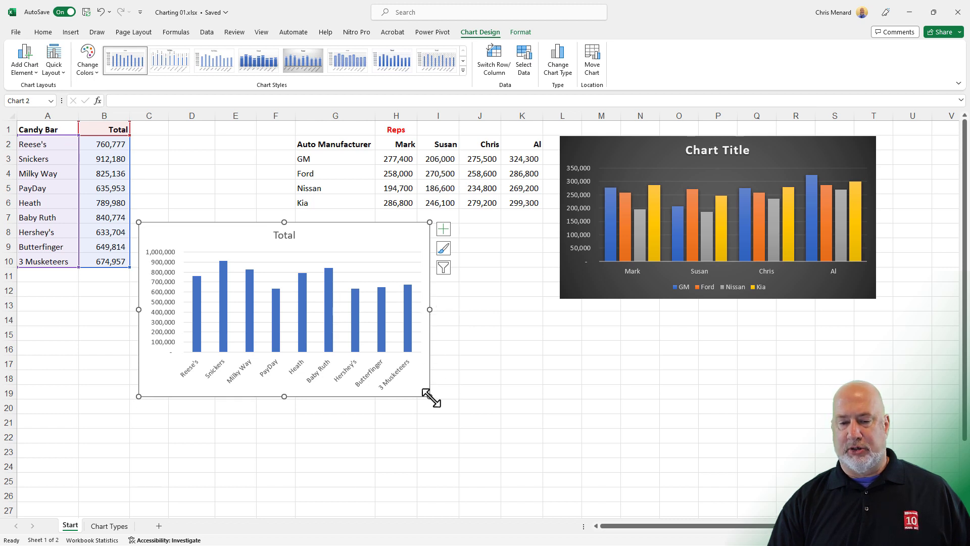
mouse_move(430, 397)
mouse_down()
mouse_move(498, 425)
mouse_move(382, 338)
mouse_move(464, 399)
mouse_up()
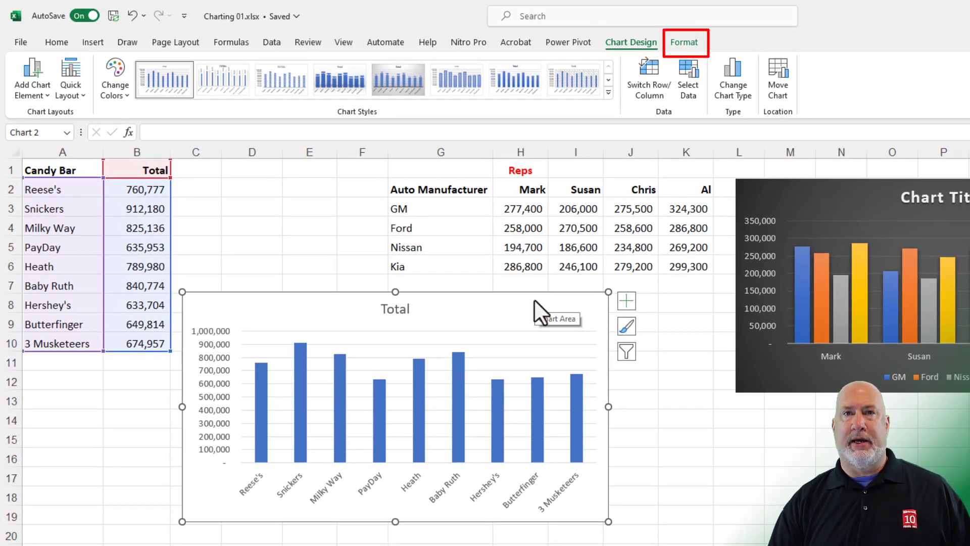
click(673, 322)
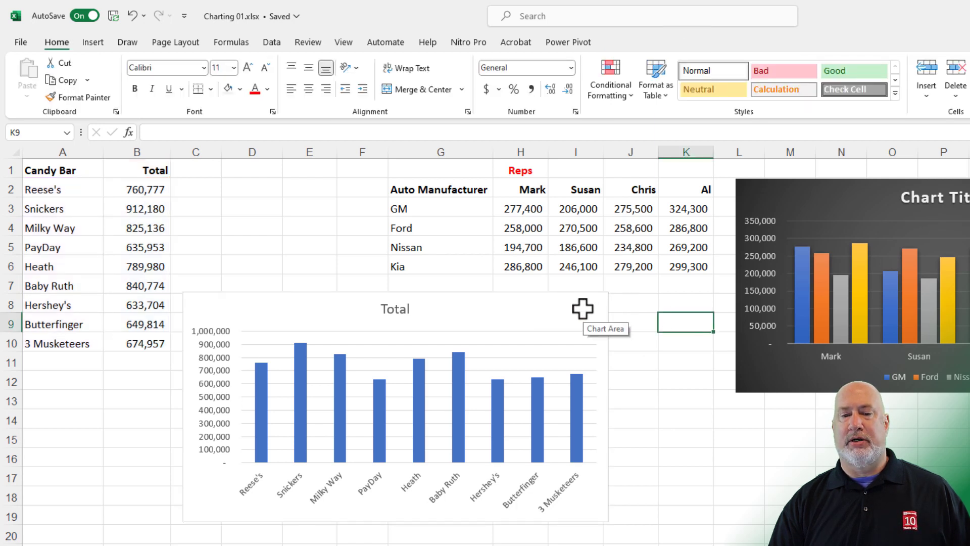
click(583, 309)
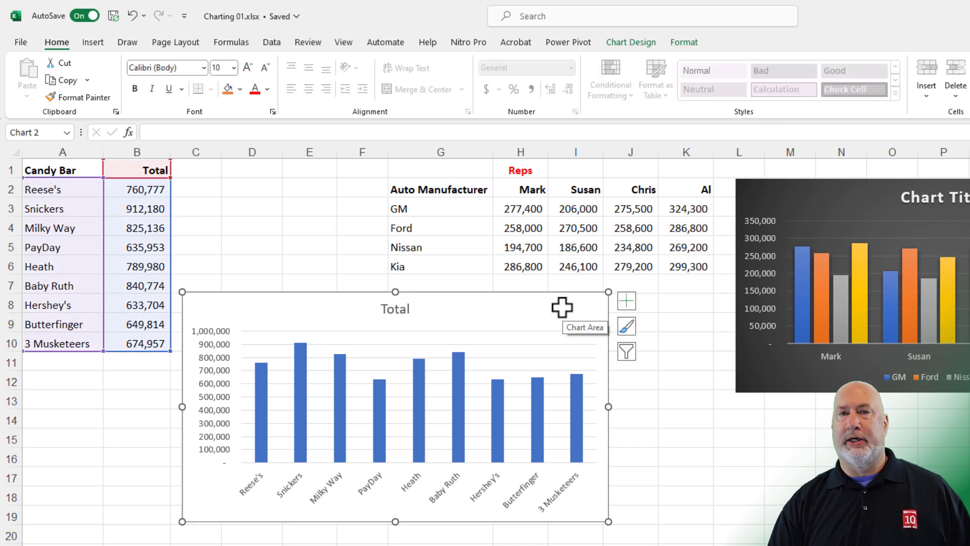
click(635, 44)
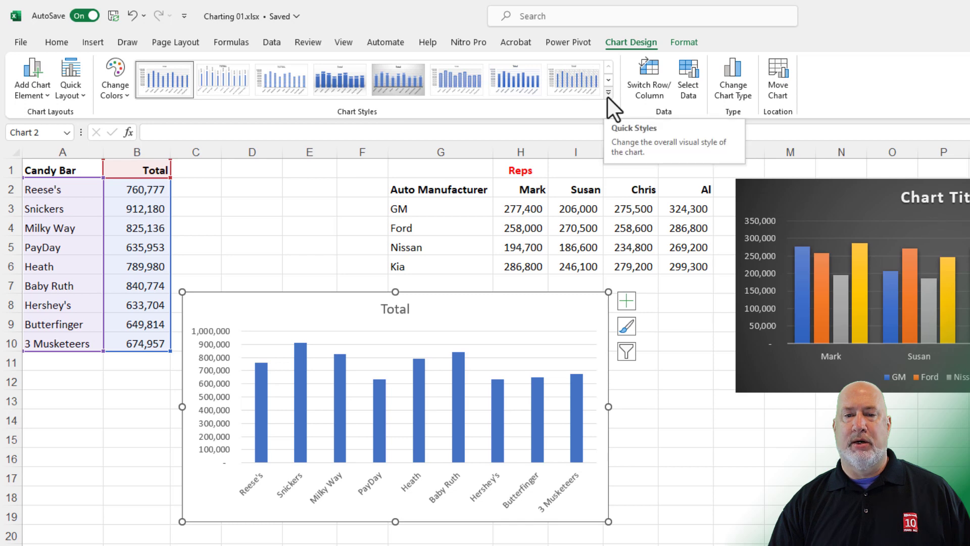
Apply the blue hatched chart style to the Total chart and move it down beside rows 12–23.
click(607, 96)
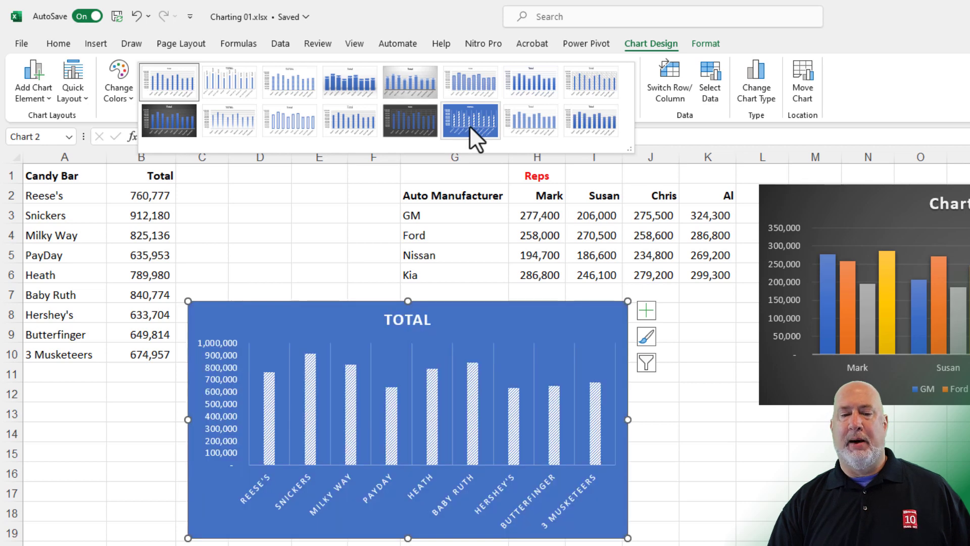
click(469, 124)
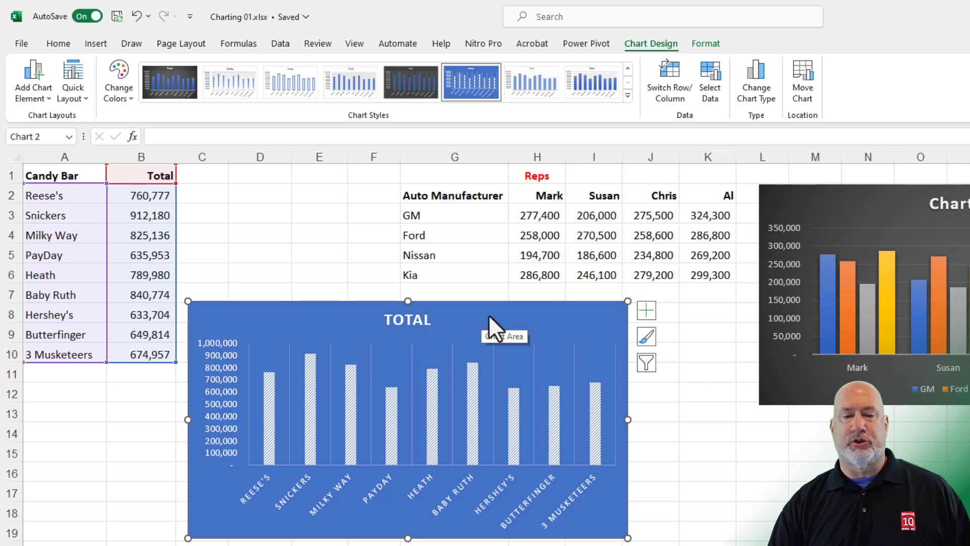
mouse_move(493, 315)
mouse_down()
mouse_move(373, 357)
mouse_move(245, 292)
mouse_up()
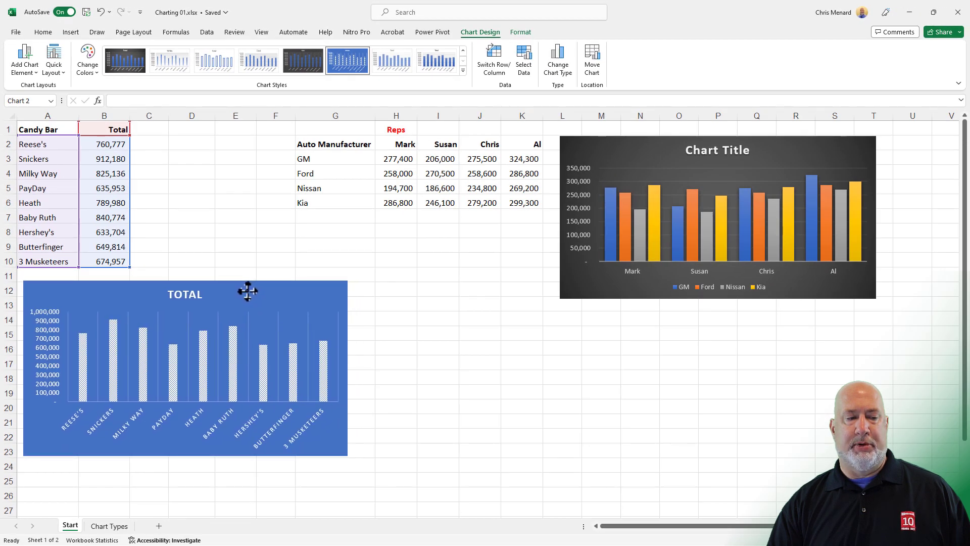
Link the dark manufacturer chart's title to cell H1 with =H1.
click(438, 173)
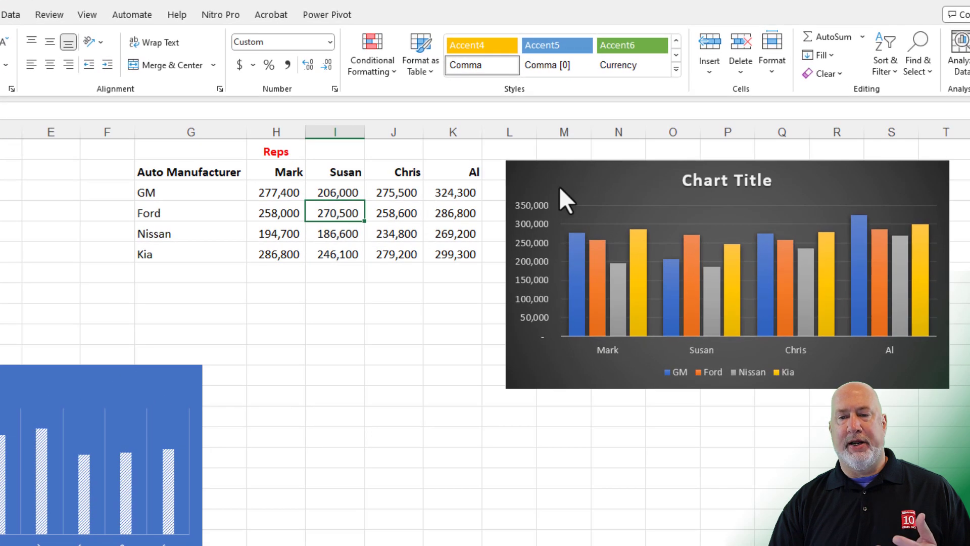
click(590, 180)
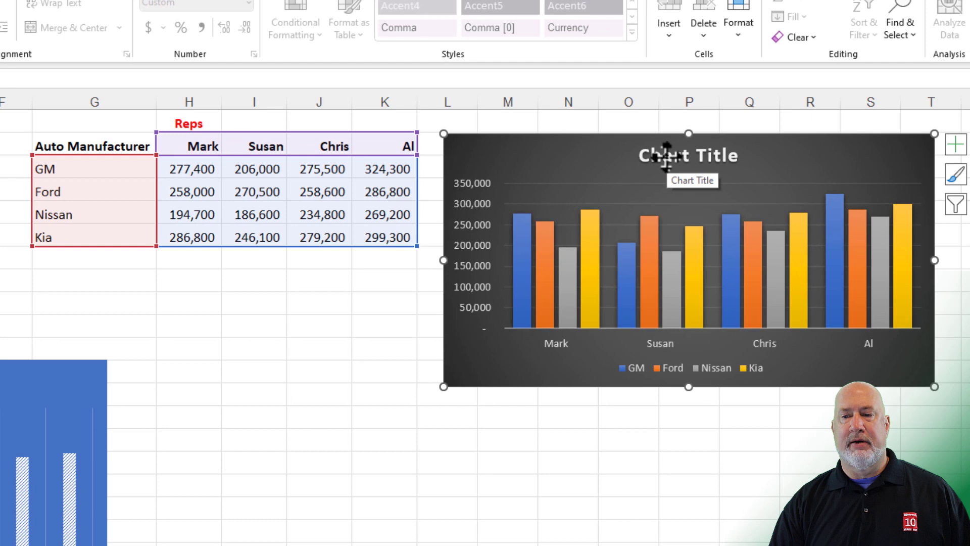
click(686, 182)
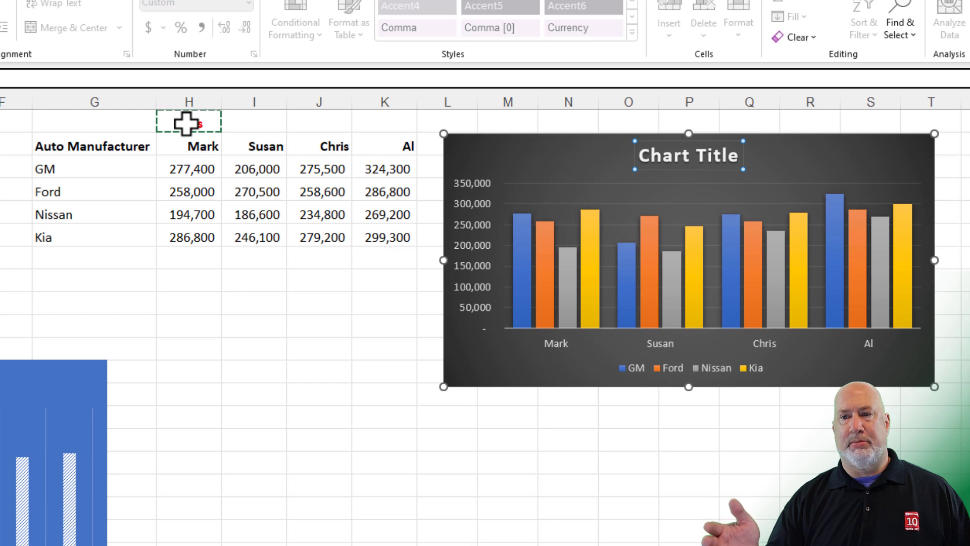
key(Return)
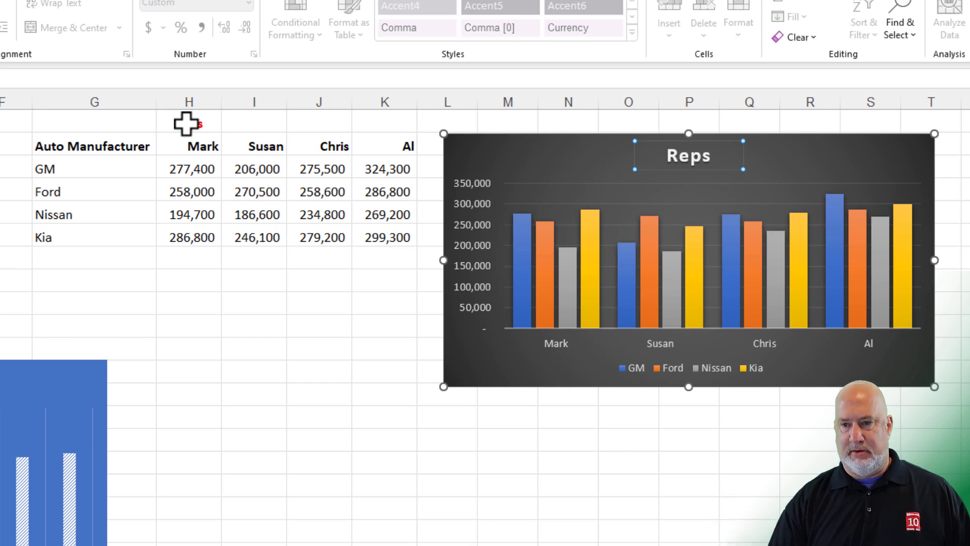
Change cell H1 to 'Sales Reps' so the chart title shows it.
click(188, 125)
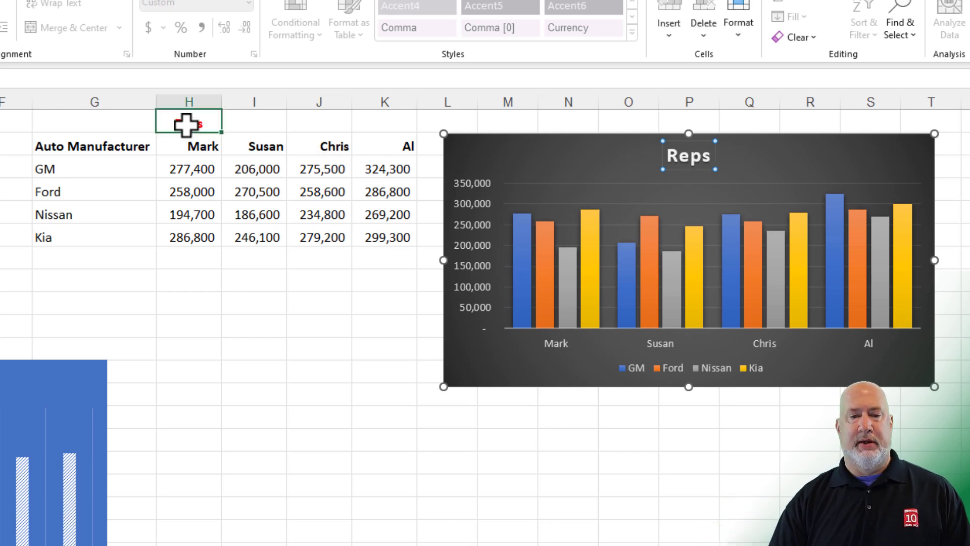
double_click(188, 126)
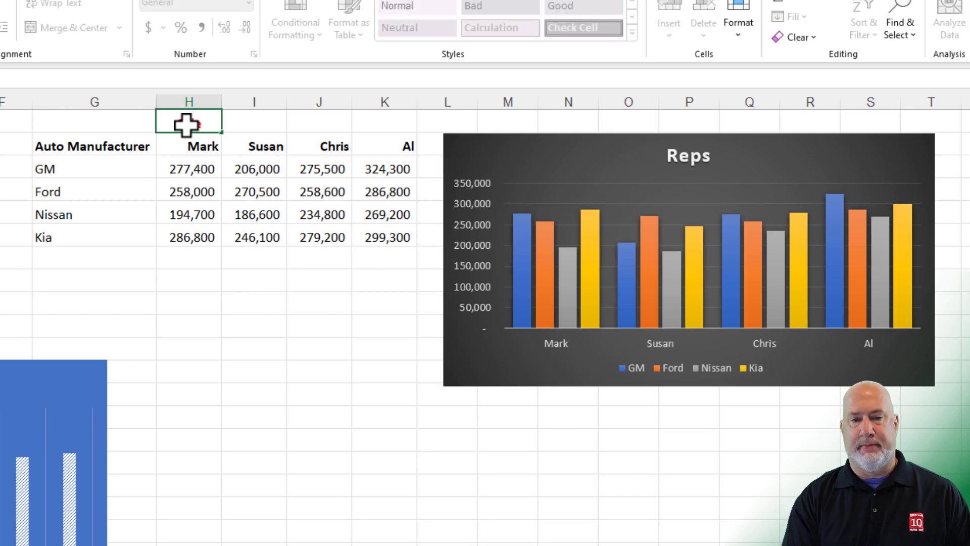
text(ales Reps)
key(Return)
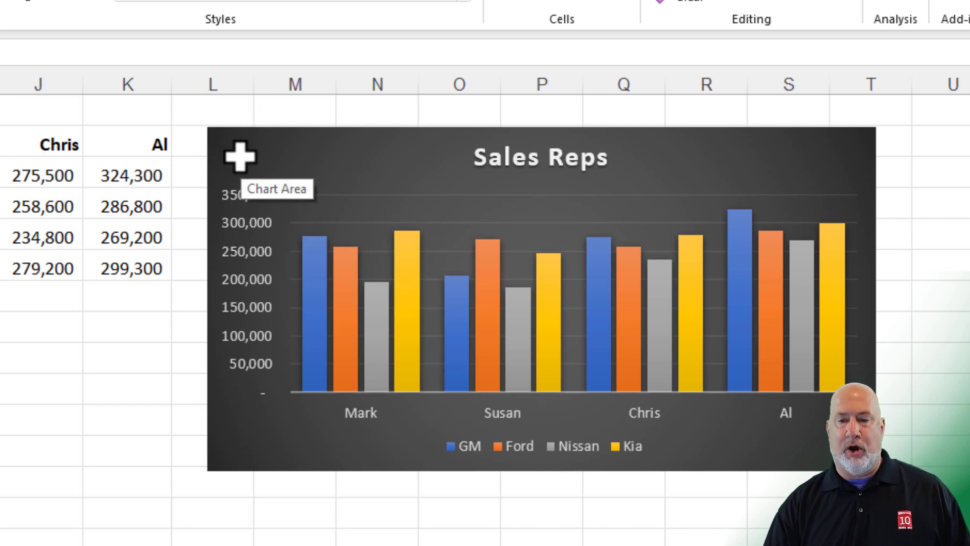
Align the Sales Reps chart's left edge with column M and adjust its size from the corner handle.
click(209, 131)
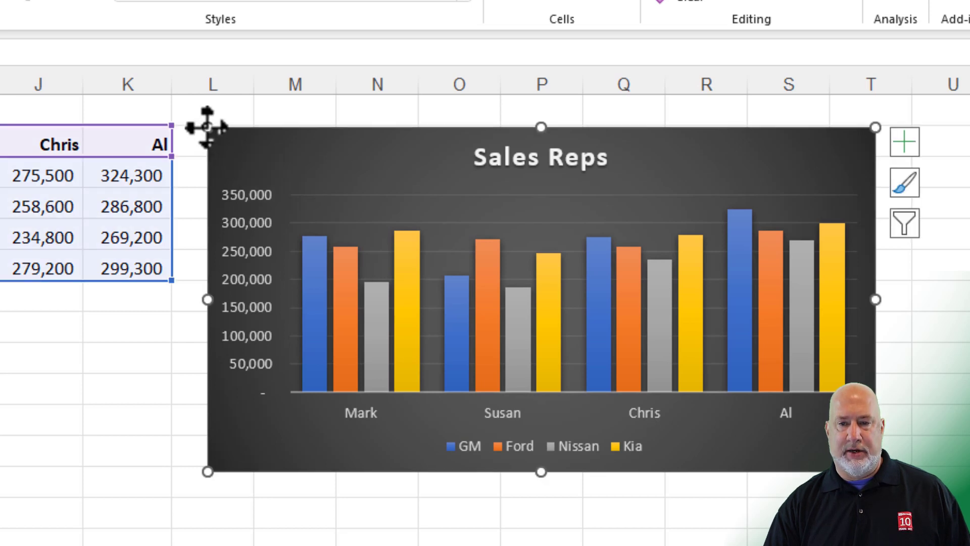
drag(209, 131, 218, 136)
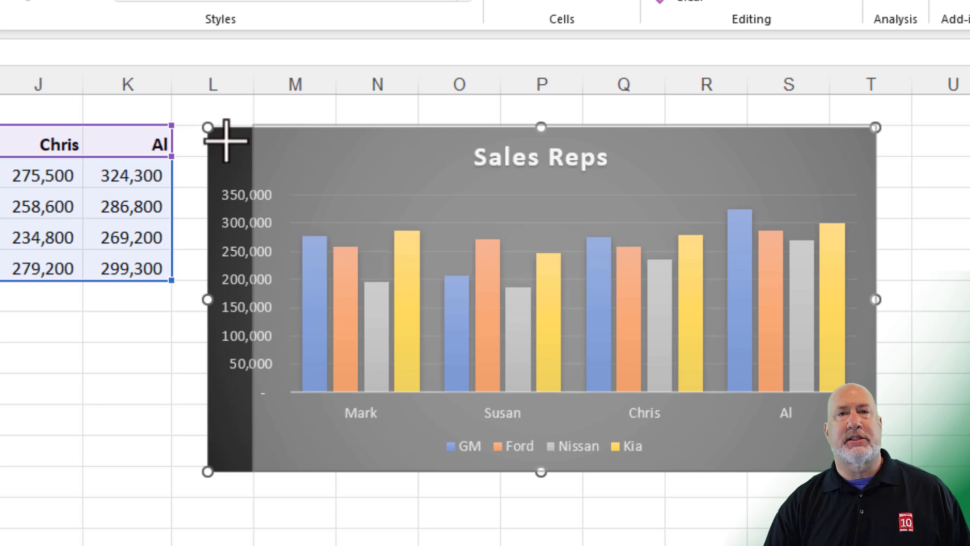
drag(226, 141, 258, 144)
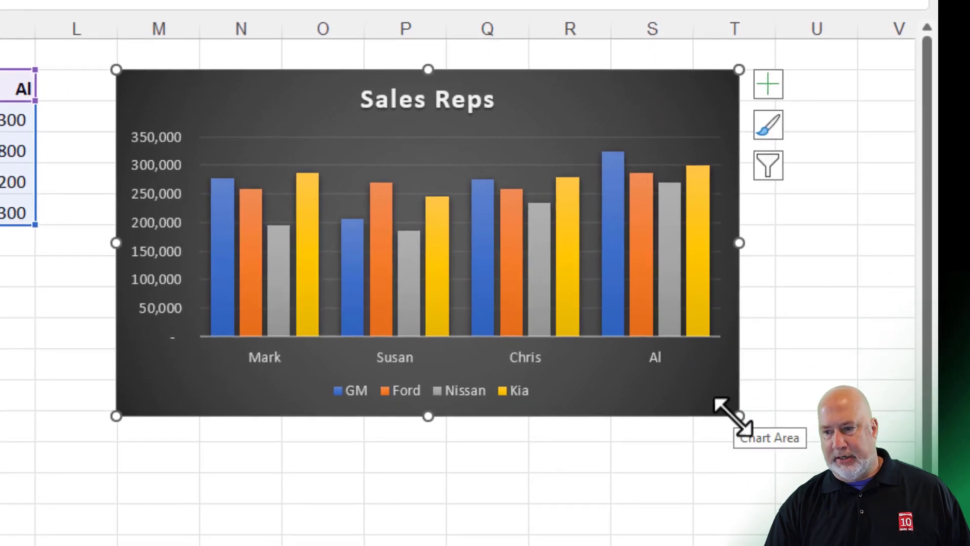
mouse_move(739, 416)
mouse_down()
mouse_move(756, 426)
mouse_move(773, 416)
mouse_up()
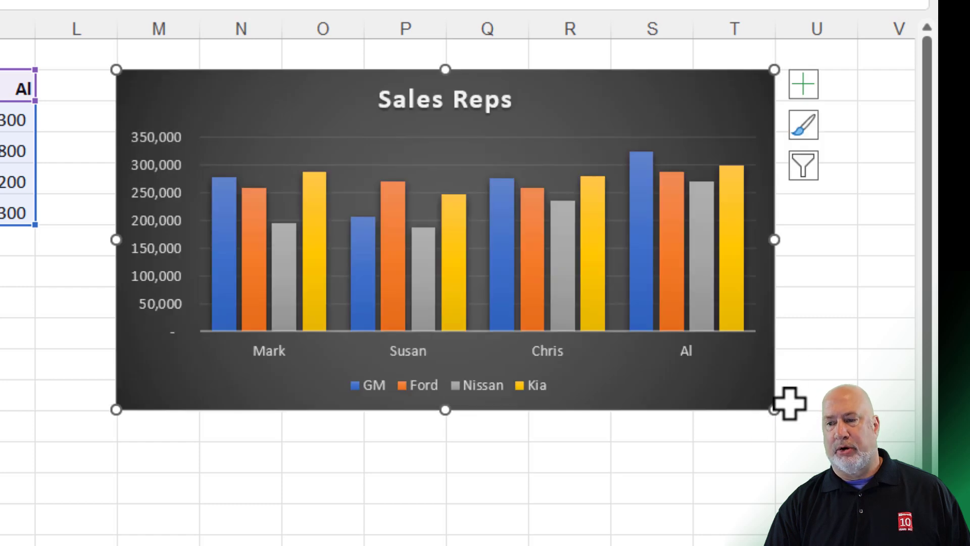
drag(773, 411, 806, 426)
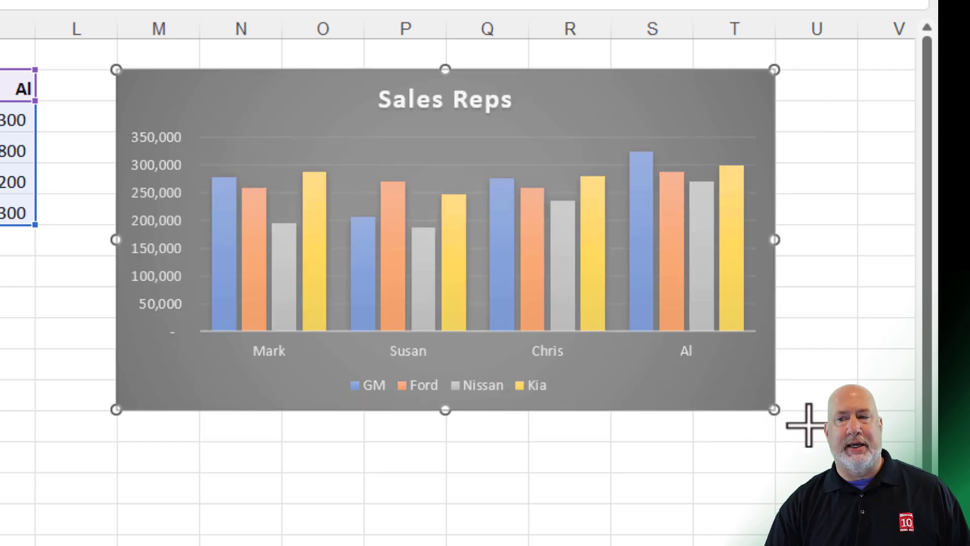
drag(805, 425, 886, 377)
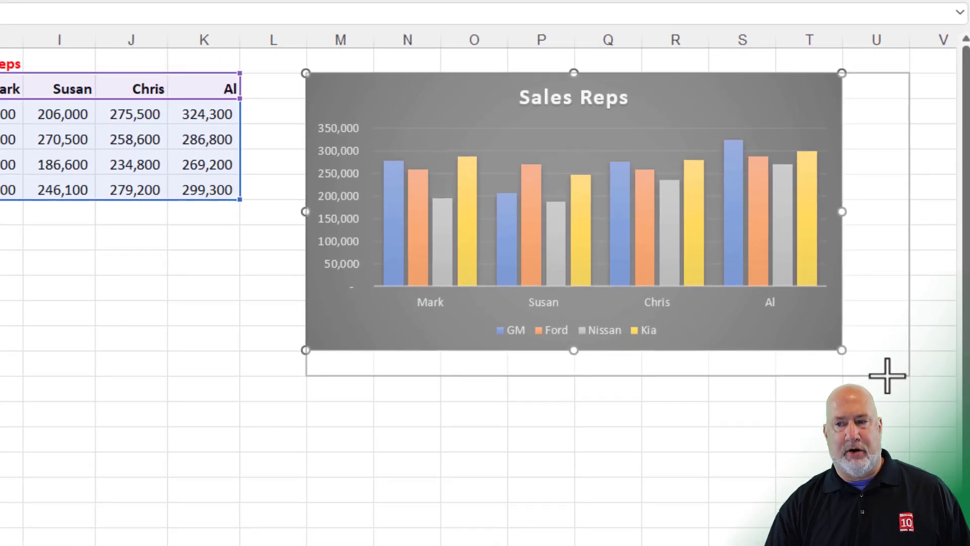
drag(887, 377, 850, 350)
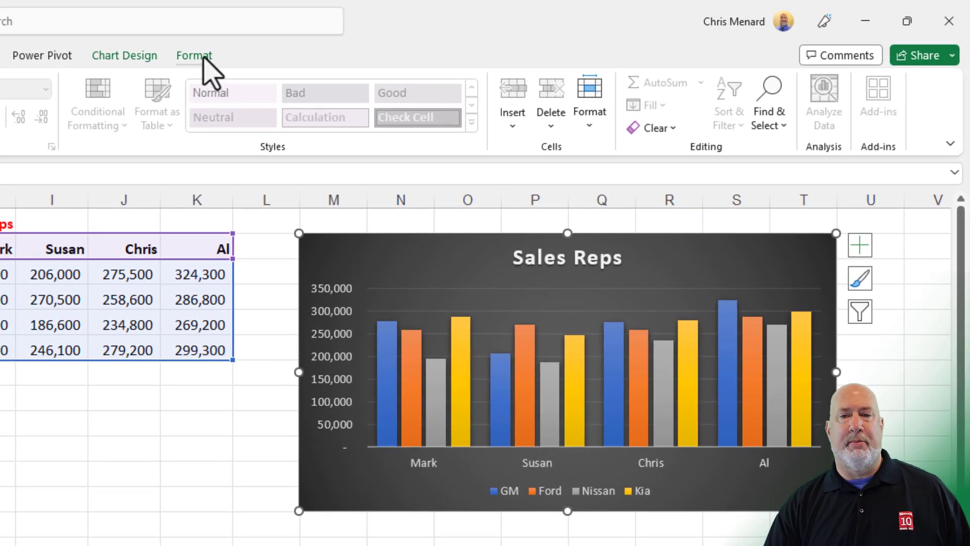
Set the Sales Reps chart to 3 inches high and 6 inches wide.
click(195, 55)
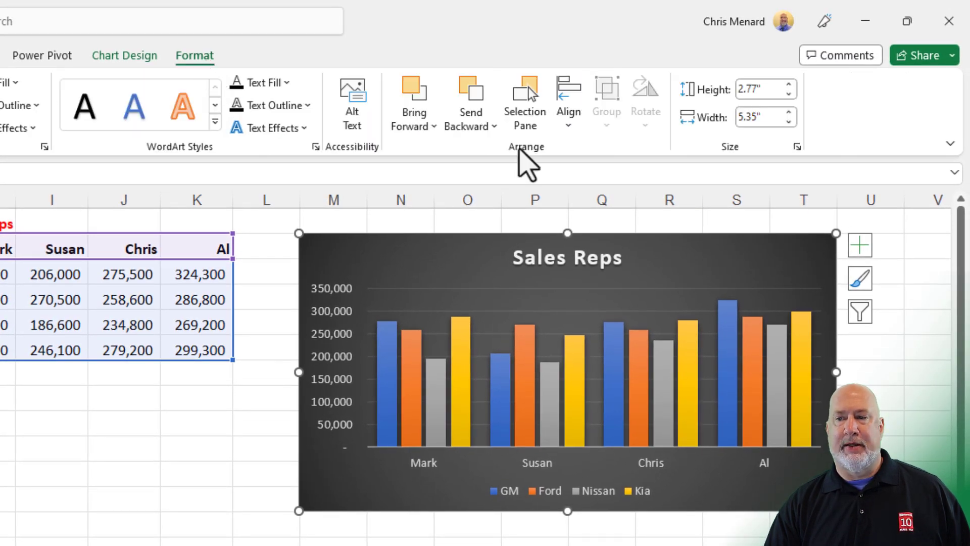
click(762, 90)
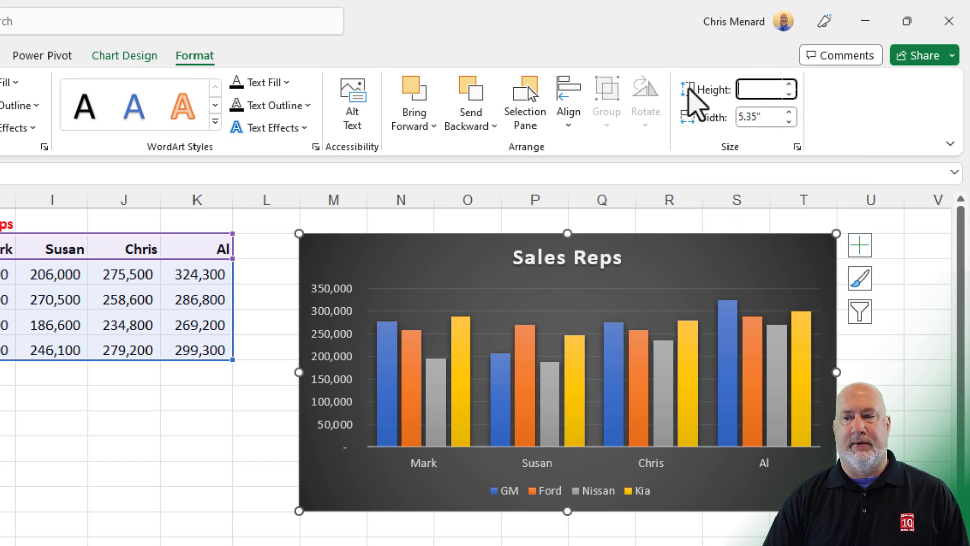
text(3)
key(Tab)
text(6)
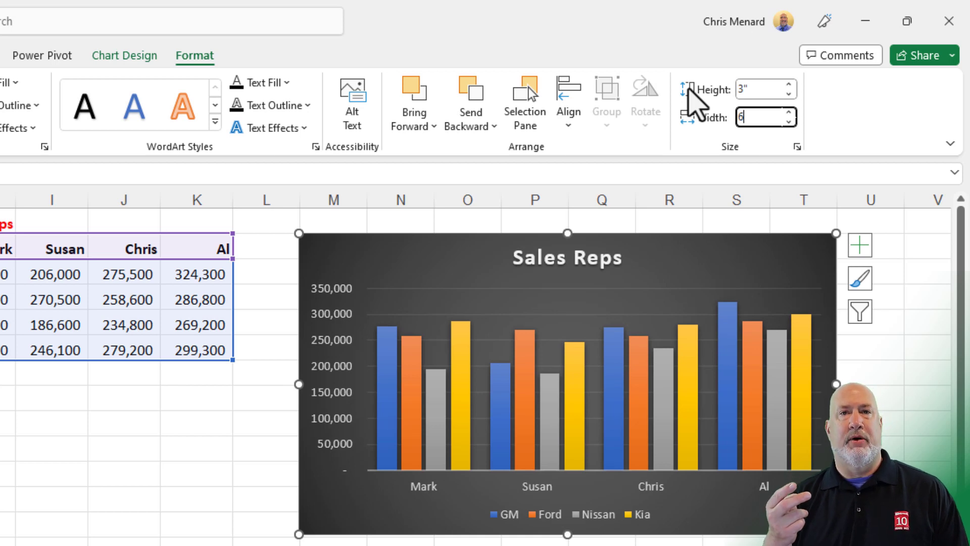
key(Return)
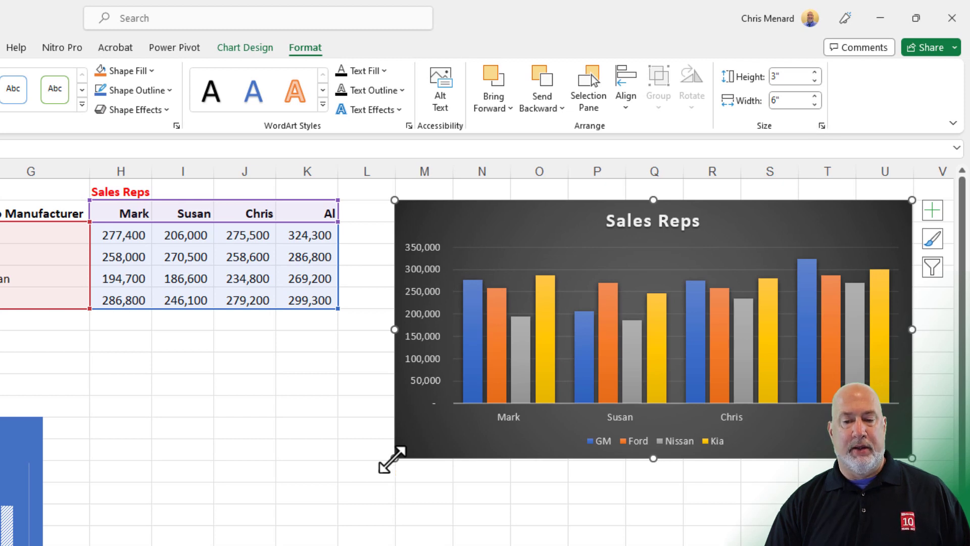
Resize the Sales Reps chart, reset its width to 6 inches, then enlarge it to 3.31 × 6.62 inches.
drag(394, 458, 339, 488)
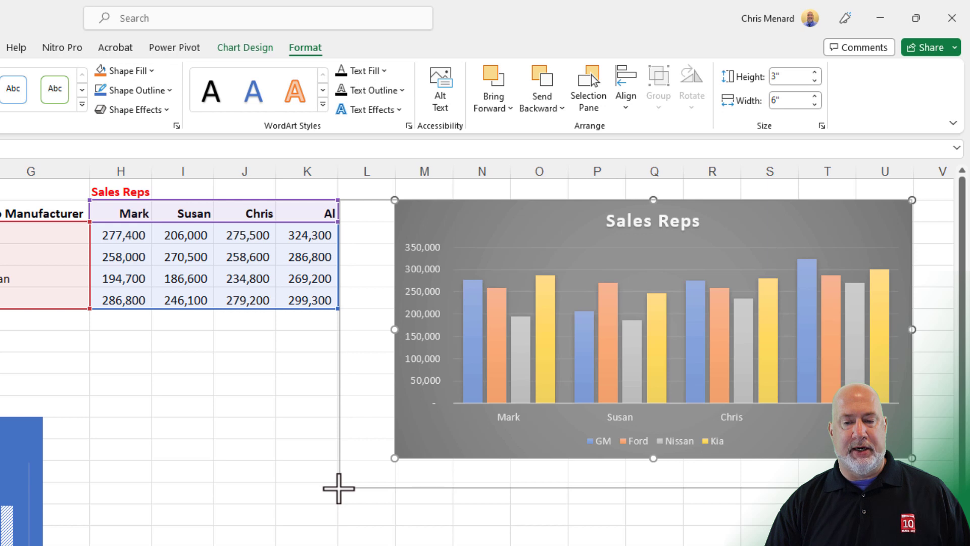
drag(339, 489, 340, 502)
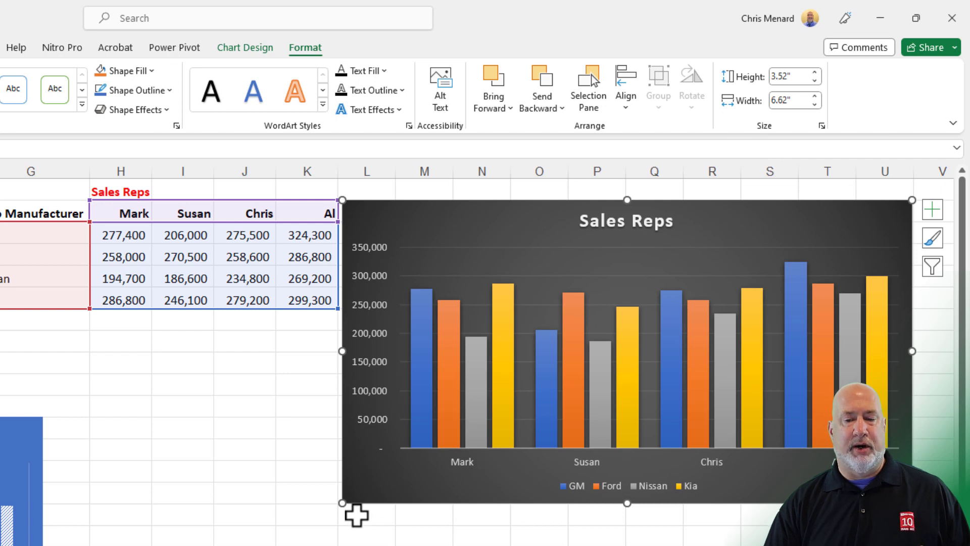
drag(343, 505, 372, 454)
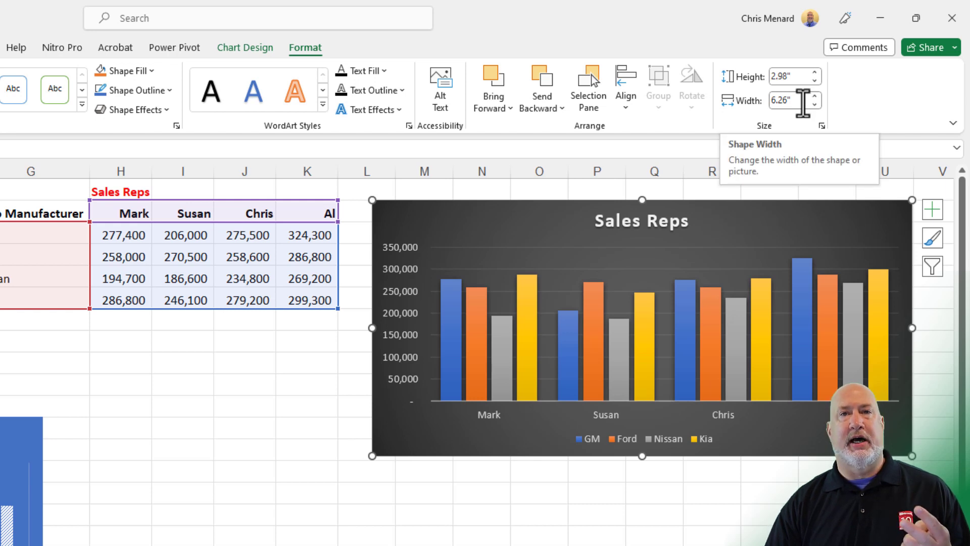
click(791, 101)
text(6)
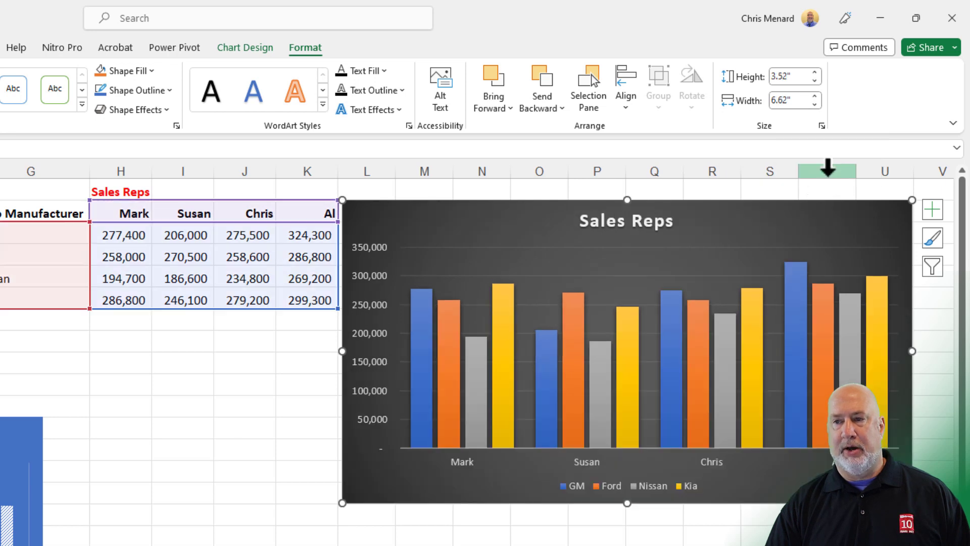
text(6)
key(Return)
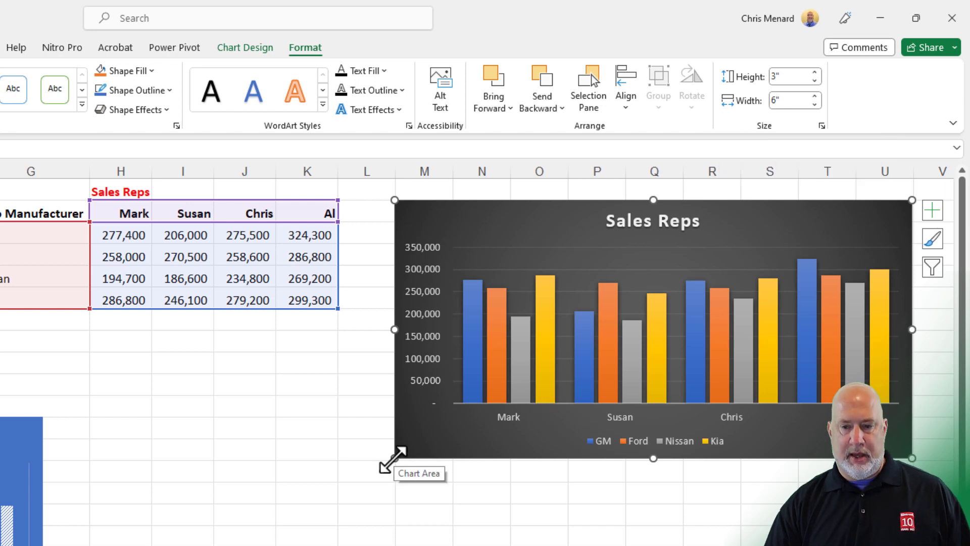
drag(392, 459, 343, 485)
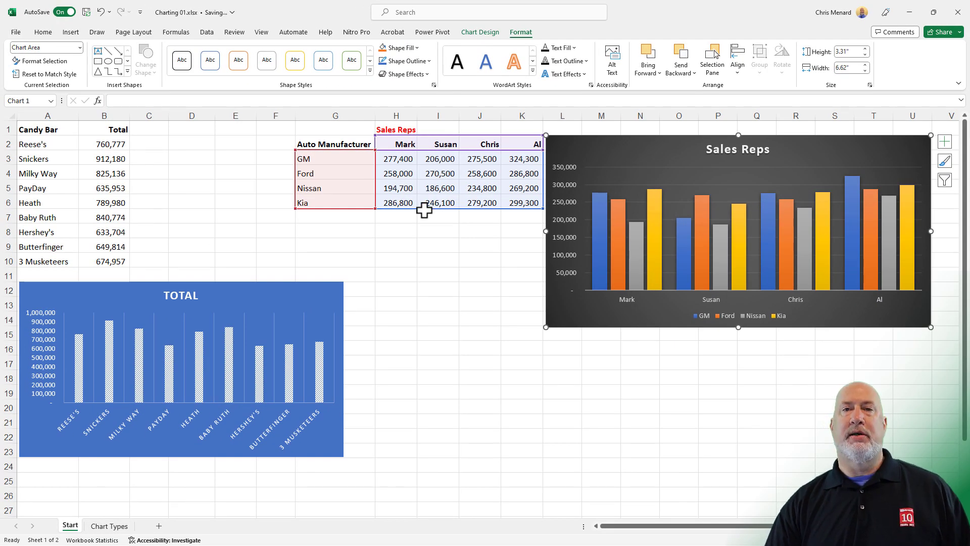
Go to the Chart Types sheet and select the regional monthly sales range A2:M7.
click(110, 526)
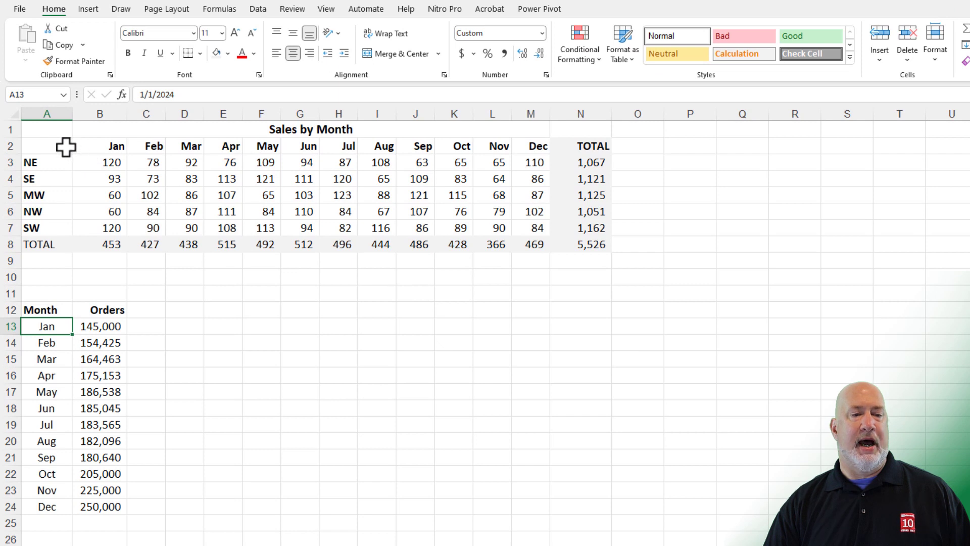
drag(47, 146, 519, 227)
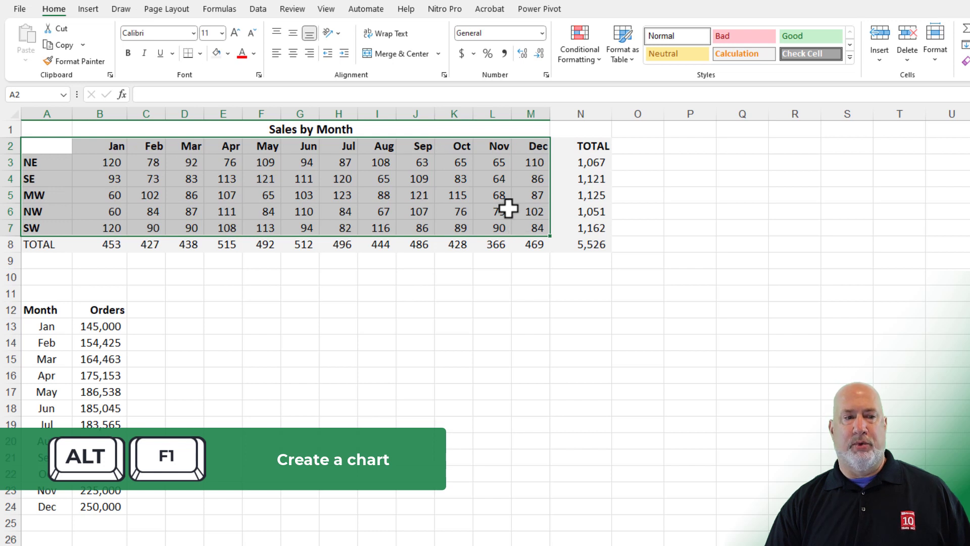
Insert a Clustered Column chart of the regional sales from Recommended Charts' All Charts list.
click(89, 9)
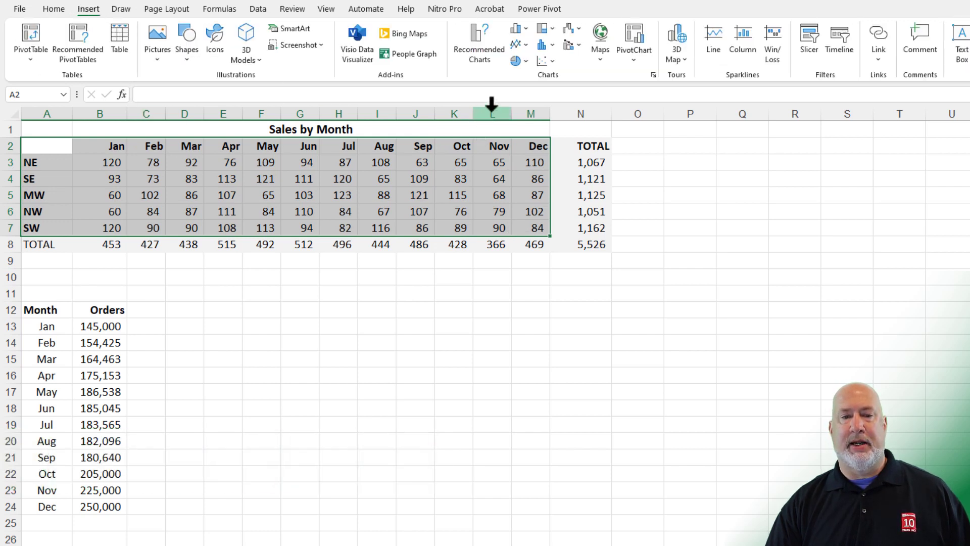
click(482, 51)
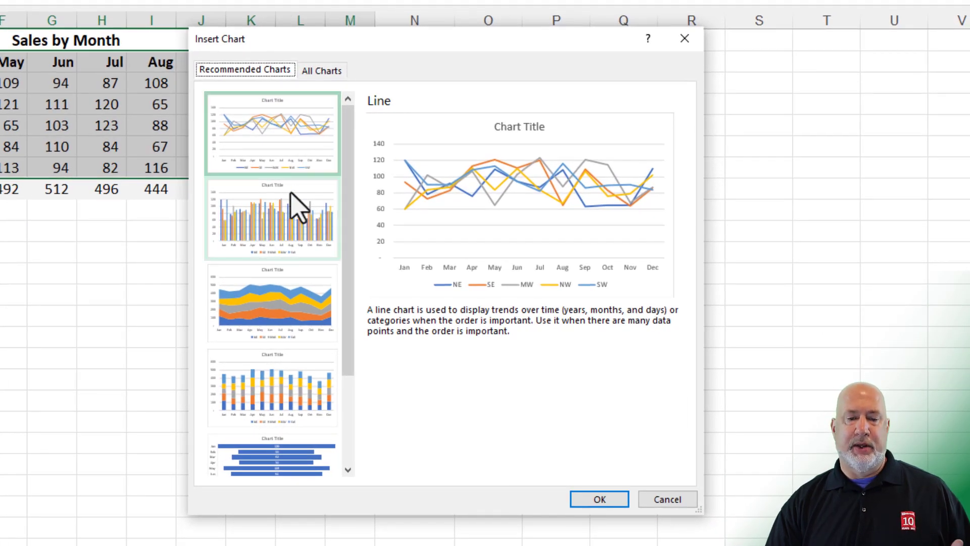
mouse_move(349, 213)
mouse_down()
mouse_move(352, 269)
mouse_move(358, 167)
mouse_up()
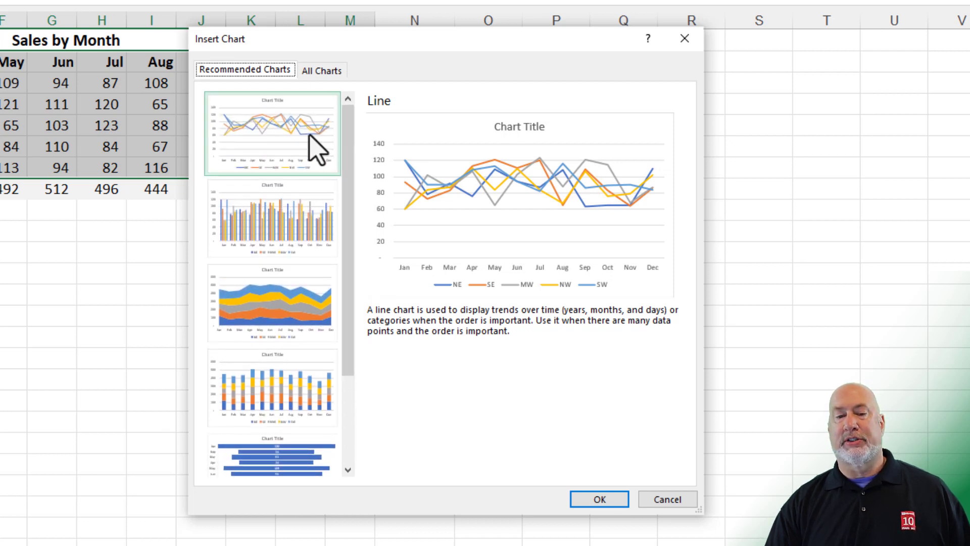
click(326, 72)
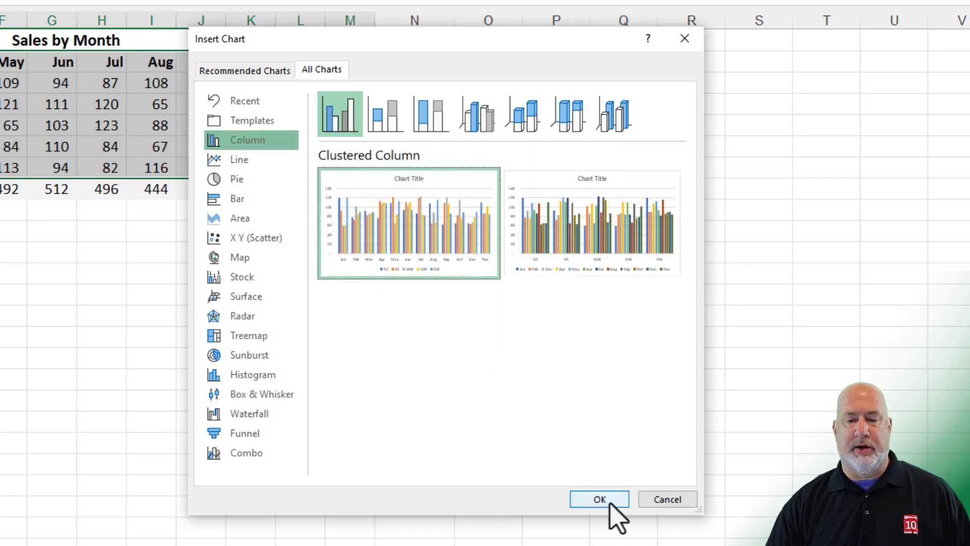
click(599, 499)
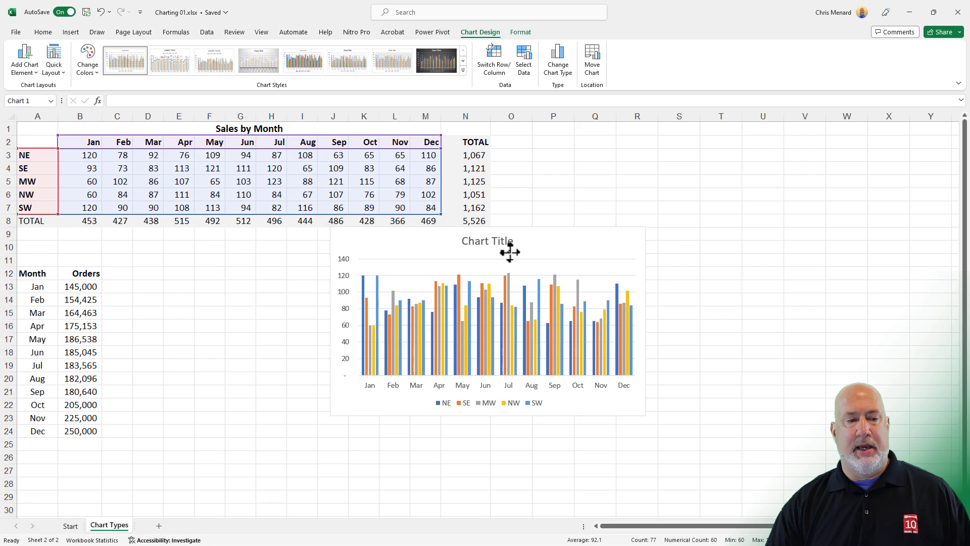
Move the new chart below the data and enlarge it.
drag(508, 251, 404, 260)
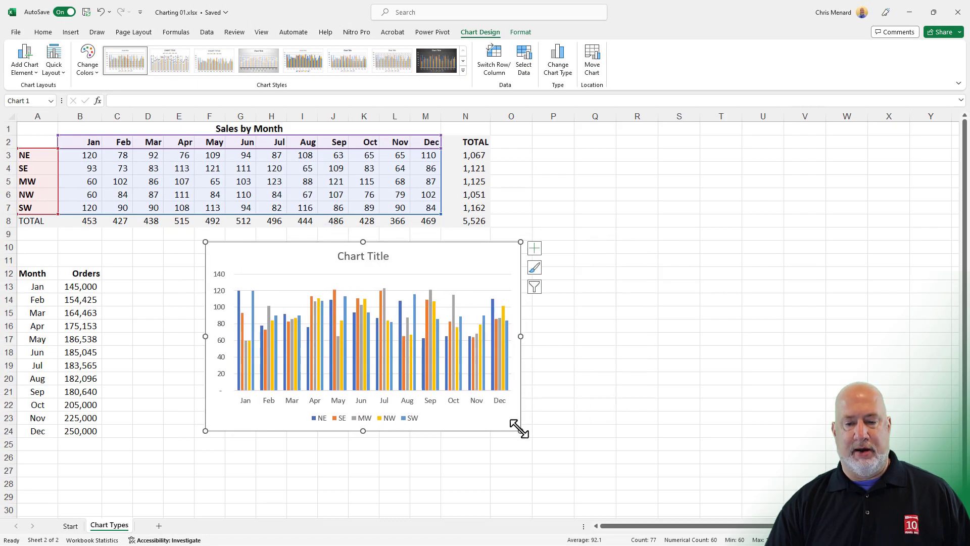
drag(516, 427, 761, 453)
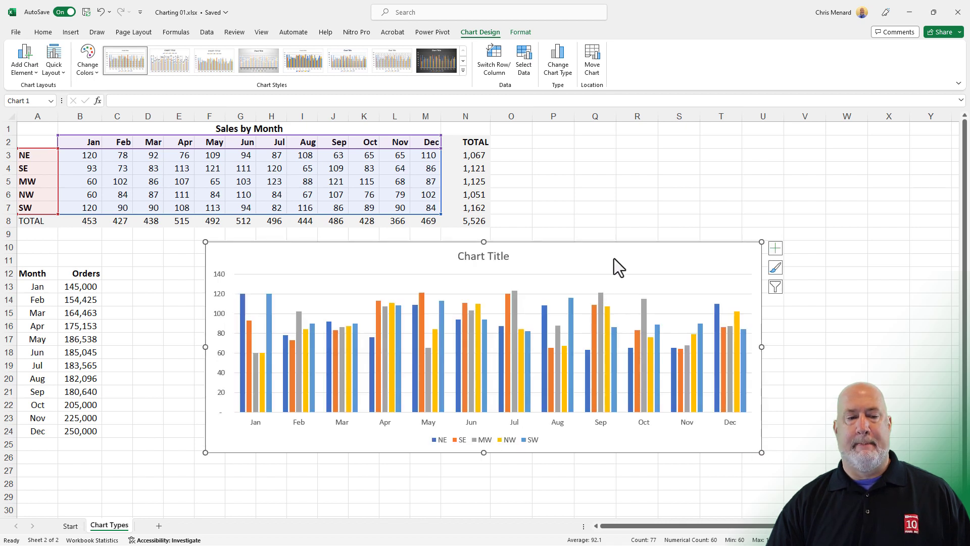
drag(615, 261, 541, 257)
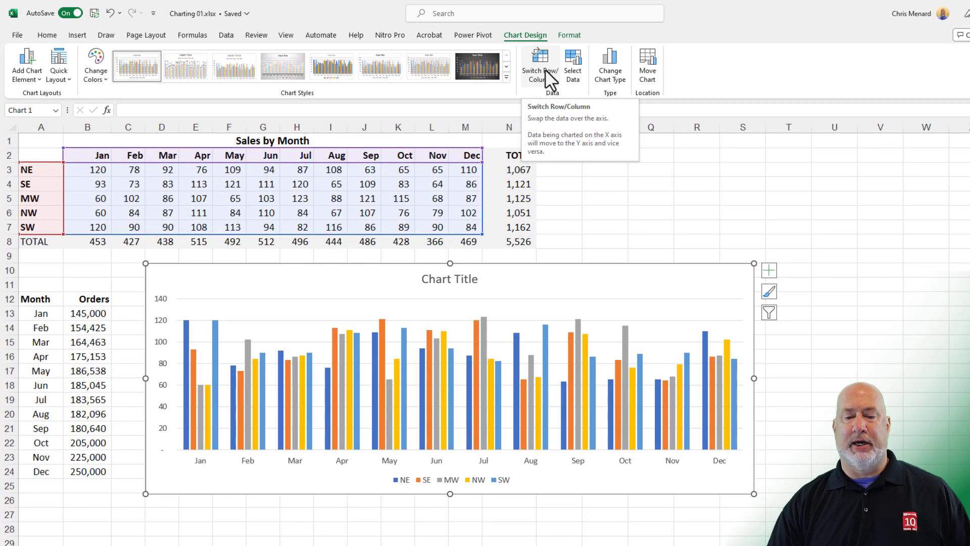
Toggle Switch Row/Column until regions NE to SW are the chart categories.
click(545, 69)
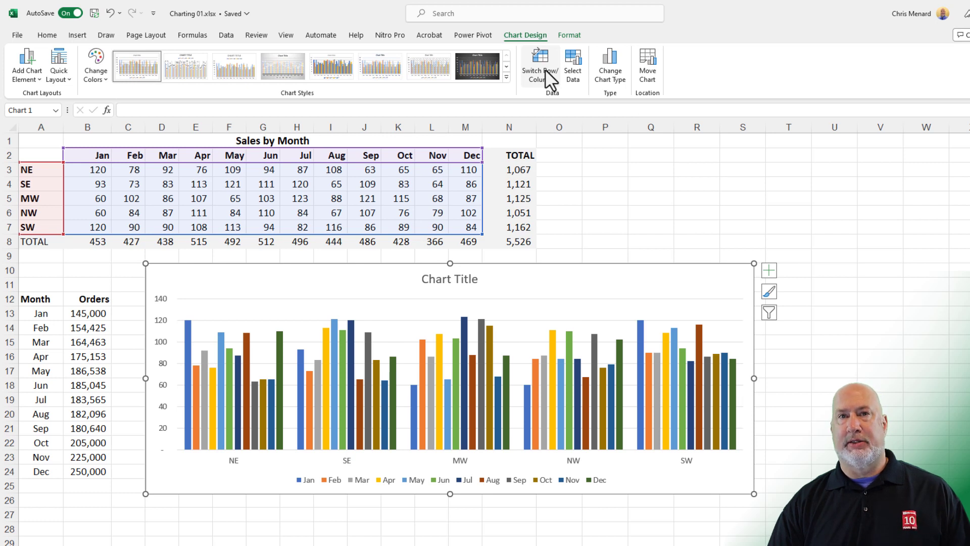
click(545, 69)
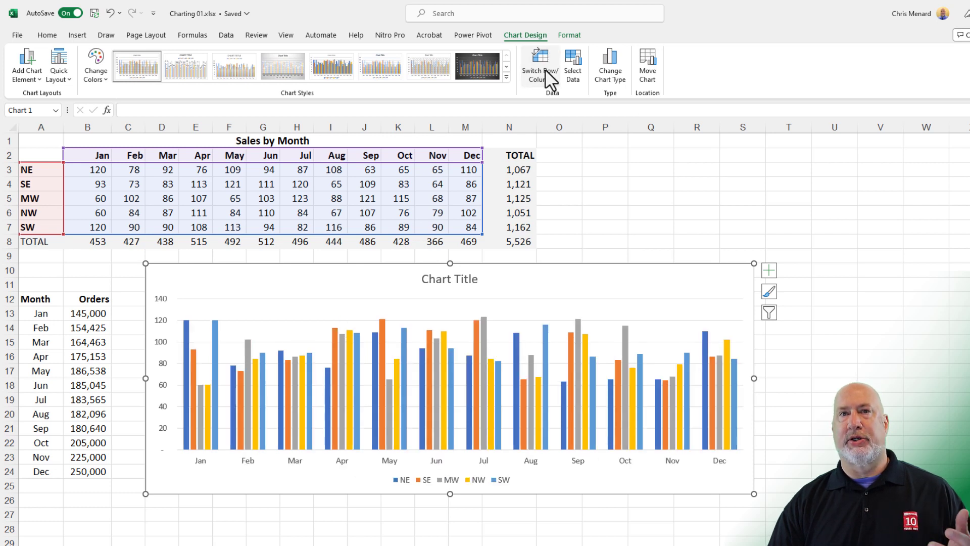
click(545, 69)
click(545, 69)
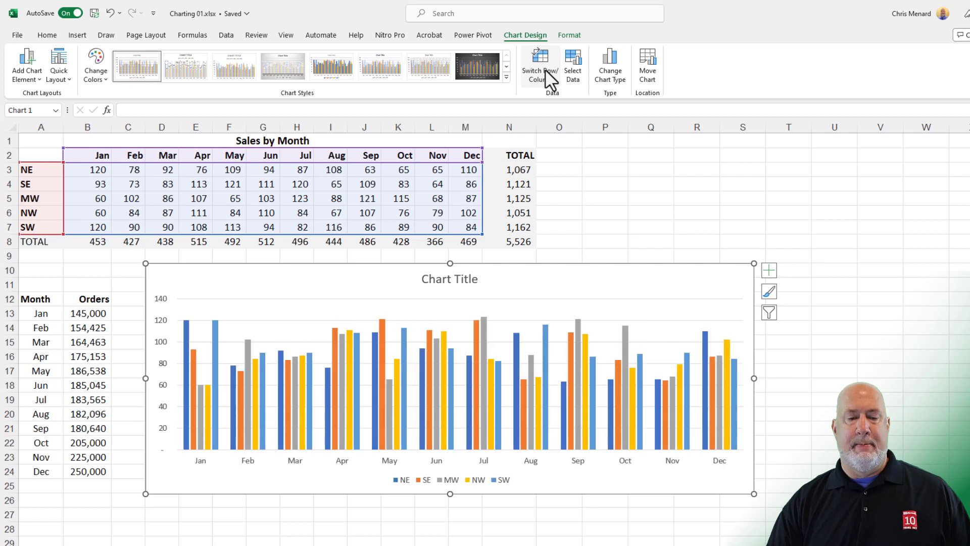
click(545, 69)
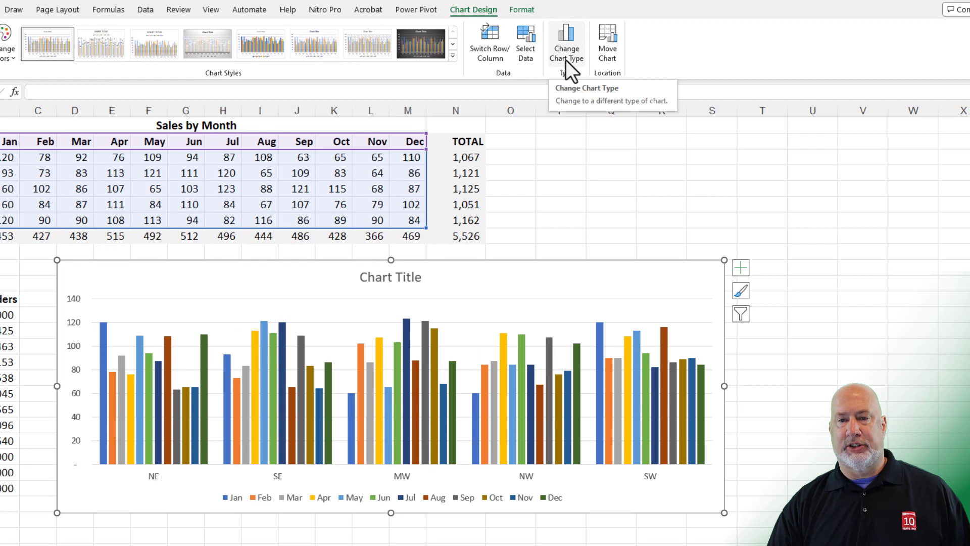
Make it a Stacked Column chart with months Jan–Dec along the axis and regions stacked.
click(565, 59)
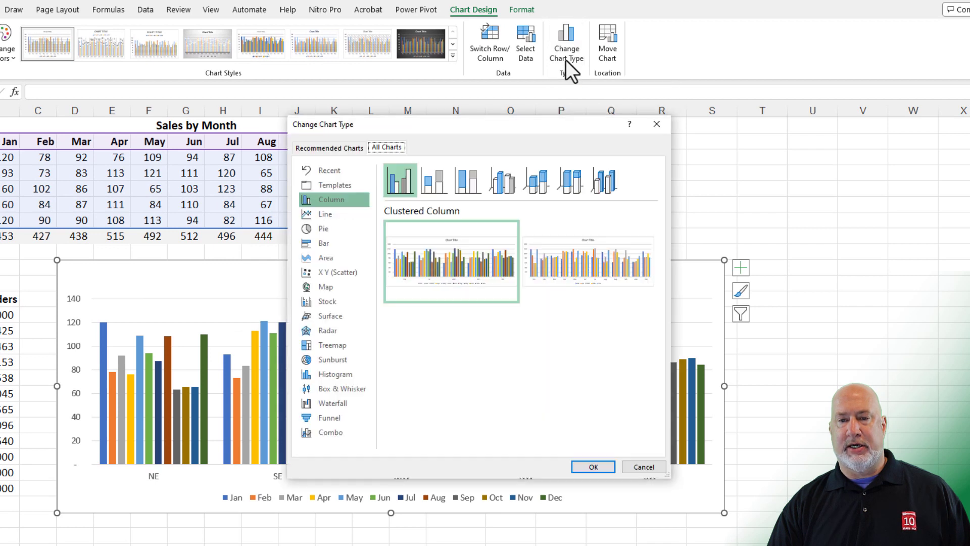
click(440, 189)
mouse_move(493, 269)
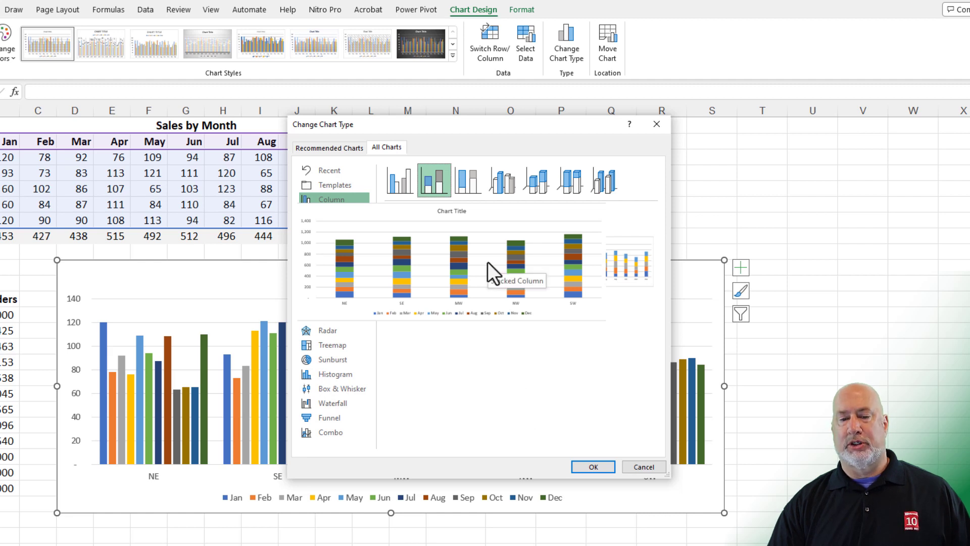
click(594, 467)
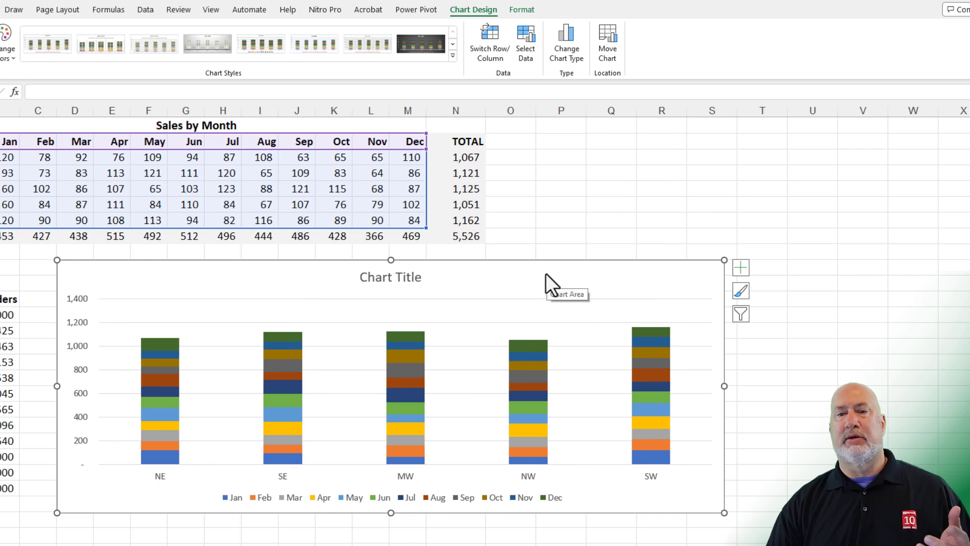
click(496, 52)
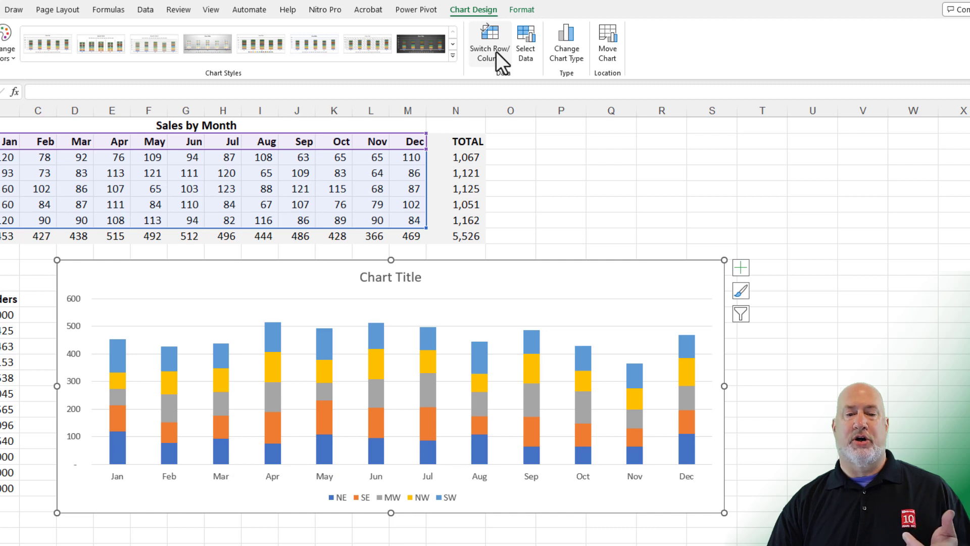
Link the stacked chart's title to the 'Sales by Month' heading in B1, then move the chart right.
click(386, 277)
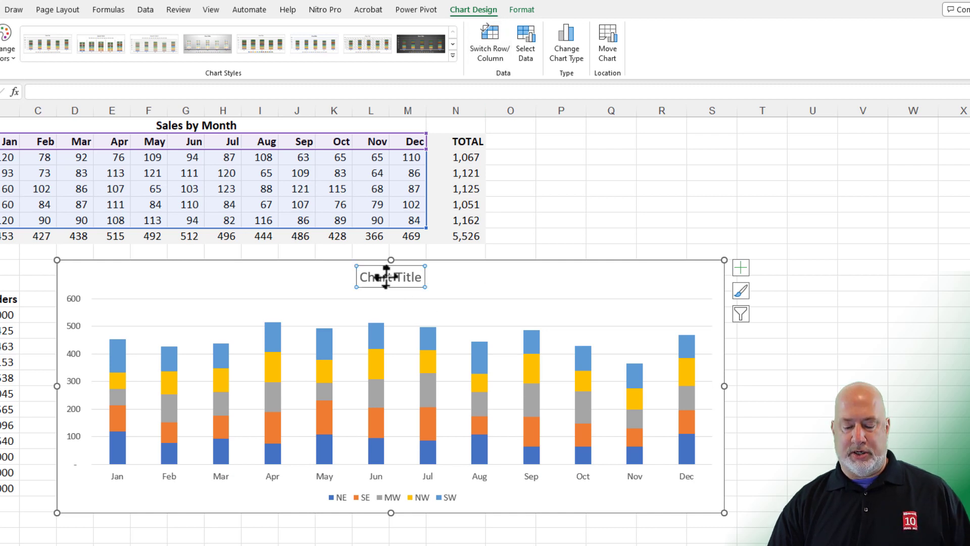
text(=)
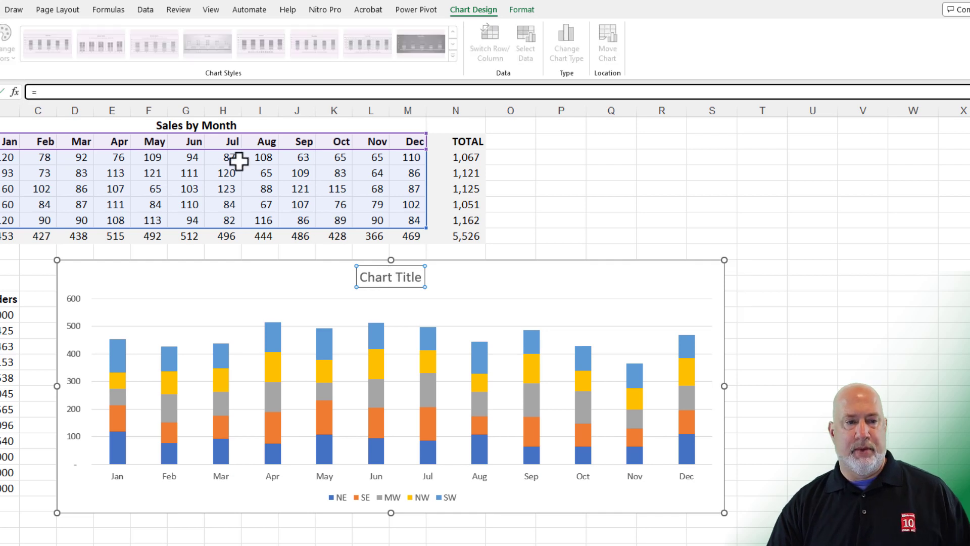
click(172, 127)
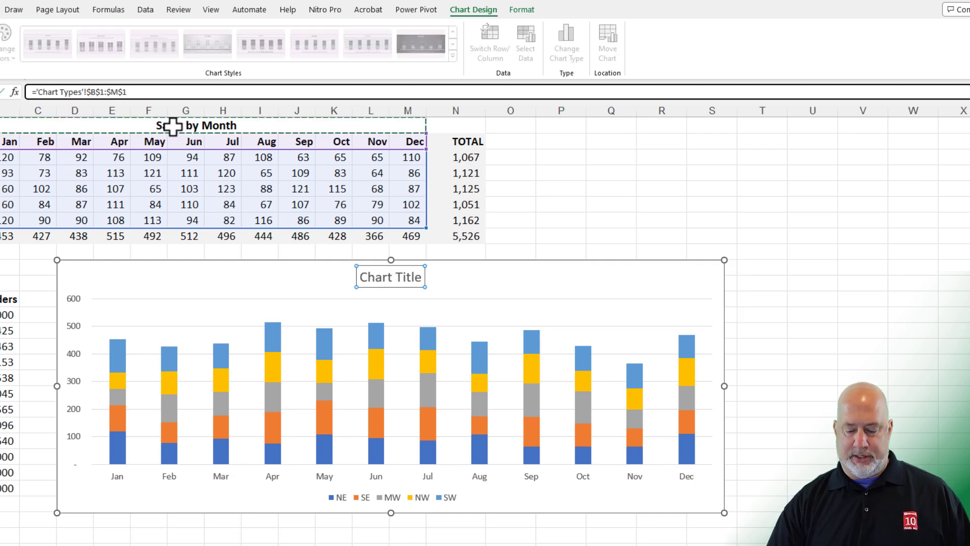
key(Return)
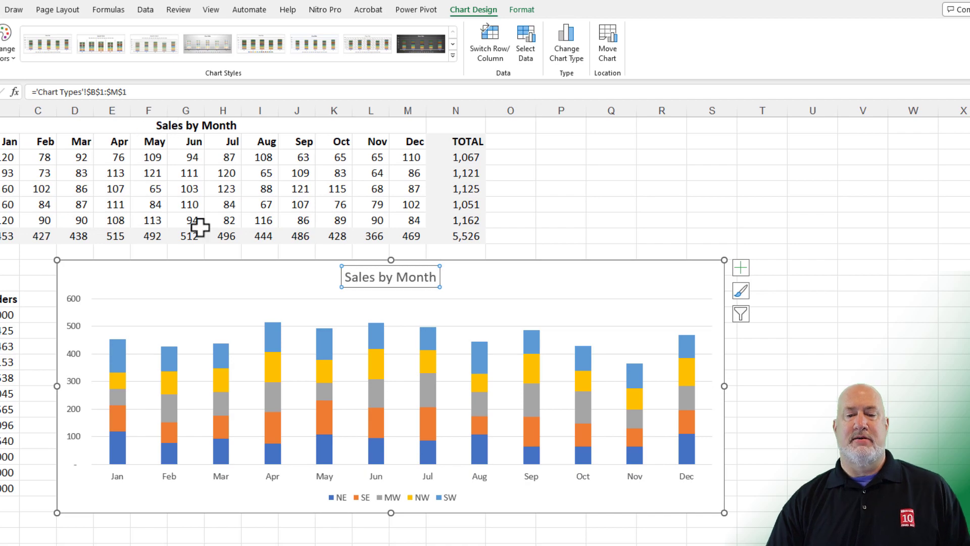
click(529, 234)
drag(522, 254, 678, 245)
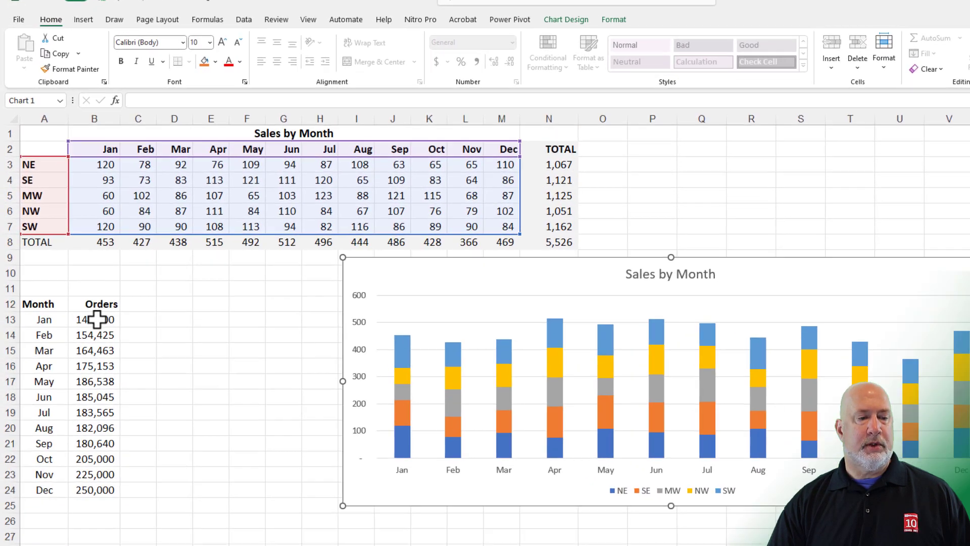
Insert a recommended Line chart of the Orders data from cell B13.
click(97, 319)
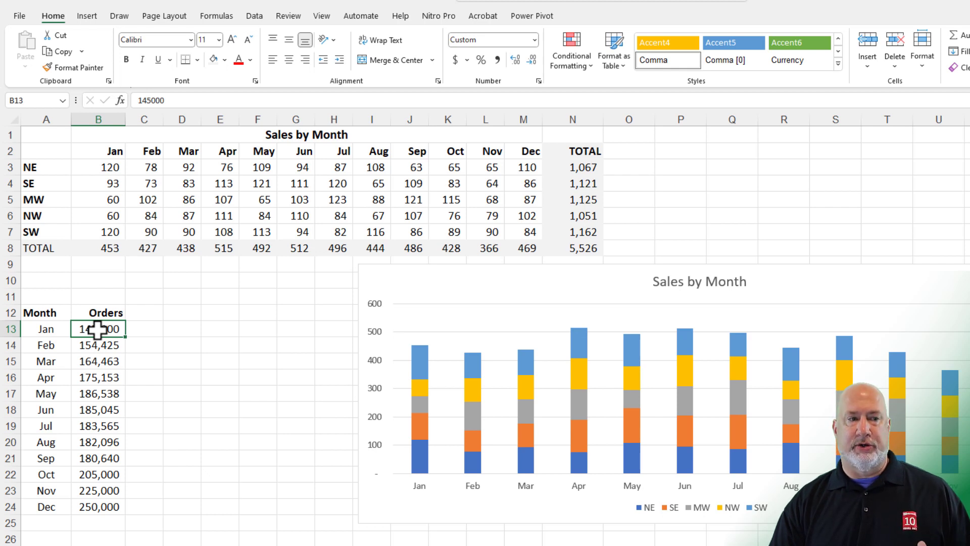
click(87, 15)
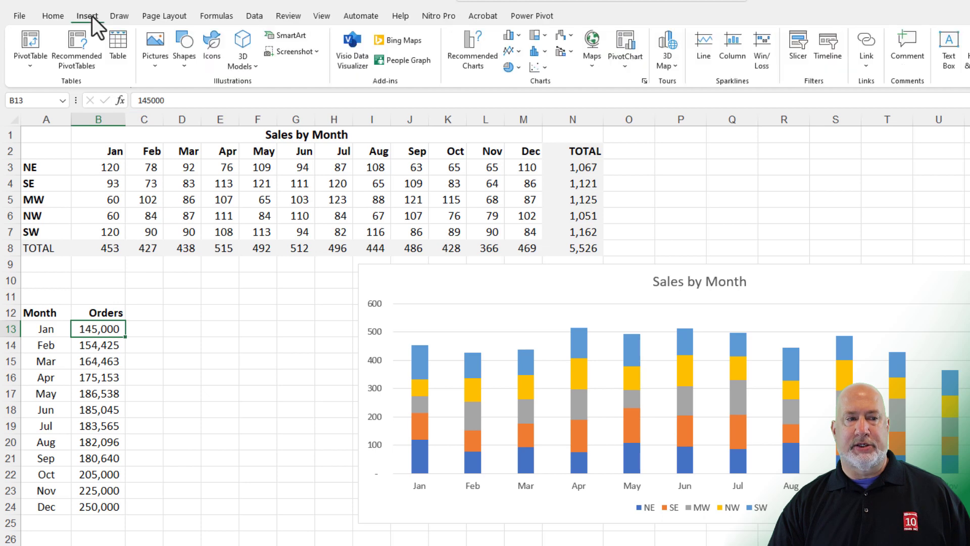
click(473, 61)
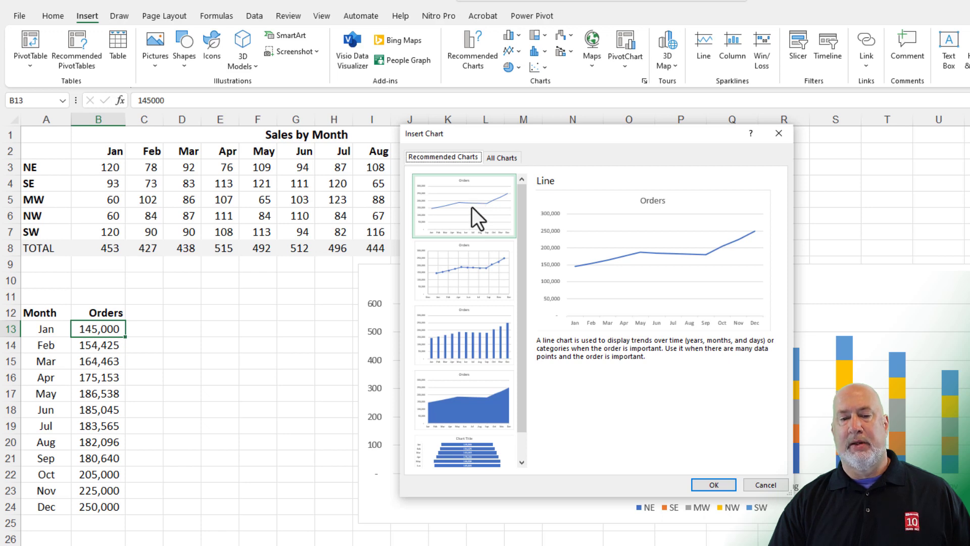
click(472, 208)
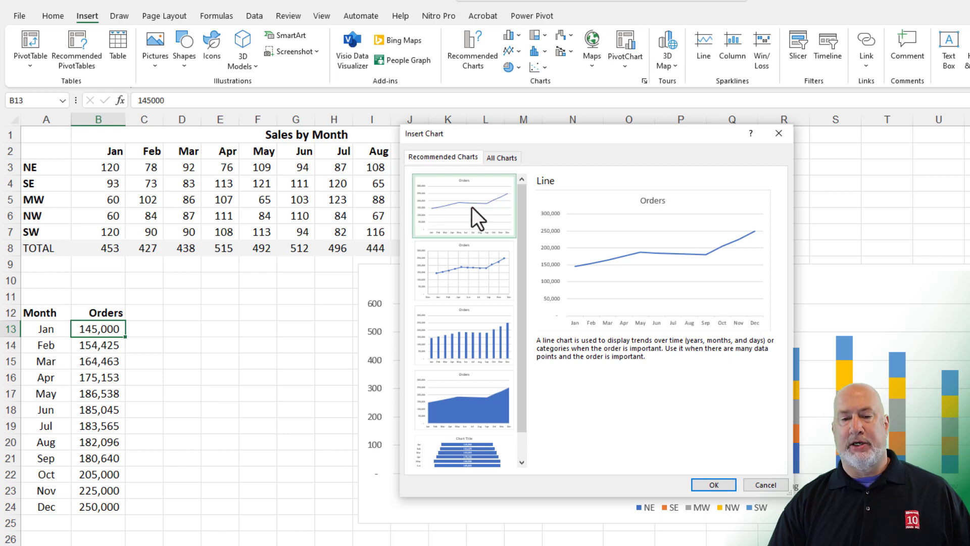
click(712, 485)
Place the Orders chart lower left and the Sales by Month chart upper right.
drag(520, 280, 444, 312)
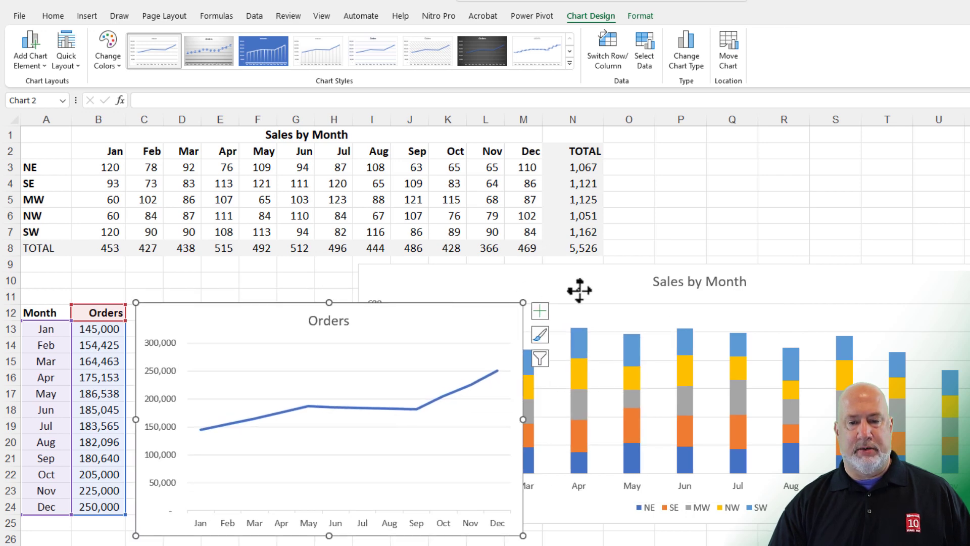
drag(580, 291, 848, 167)
click(431, 322)
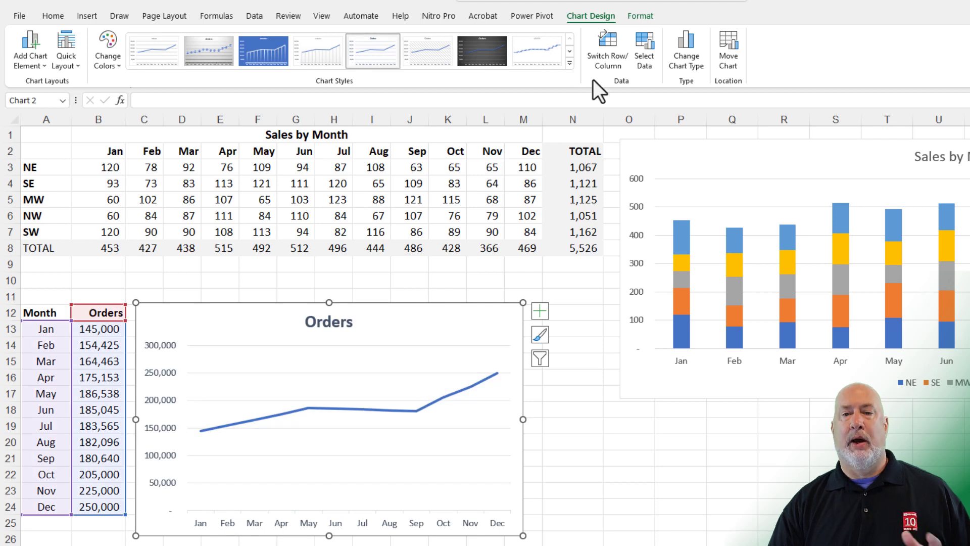
Change the Orders chart type to Line with Markers.
click(687, 65)
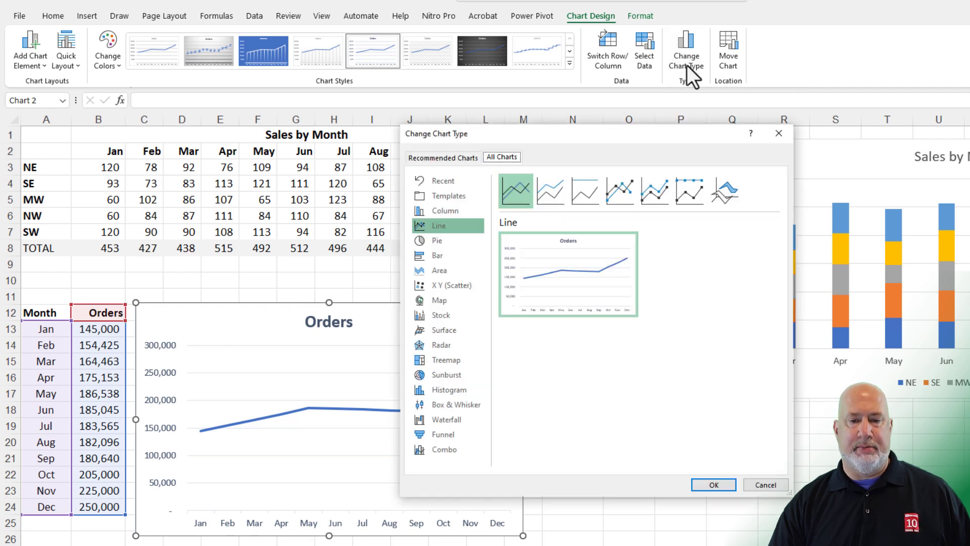
click(619, 191)
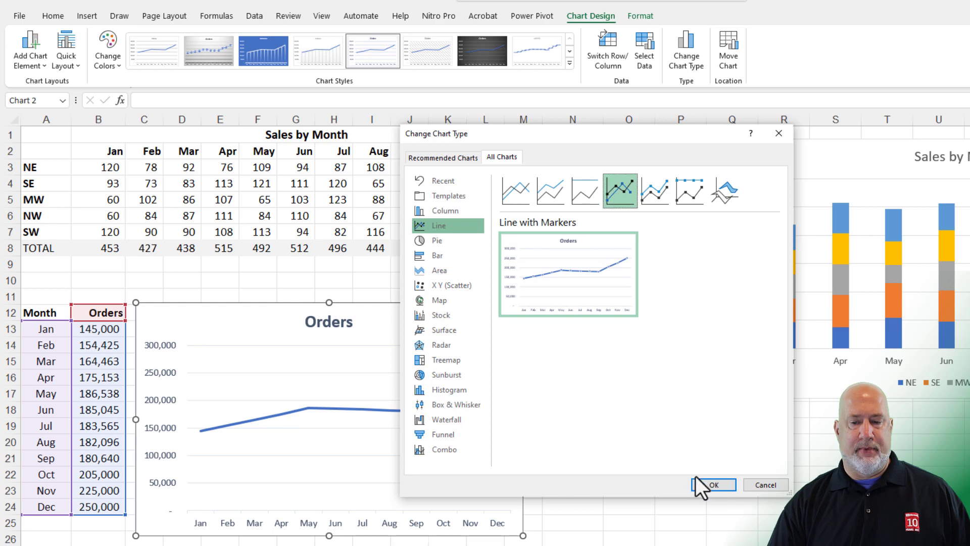
click(713, 484)
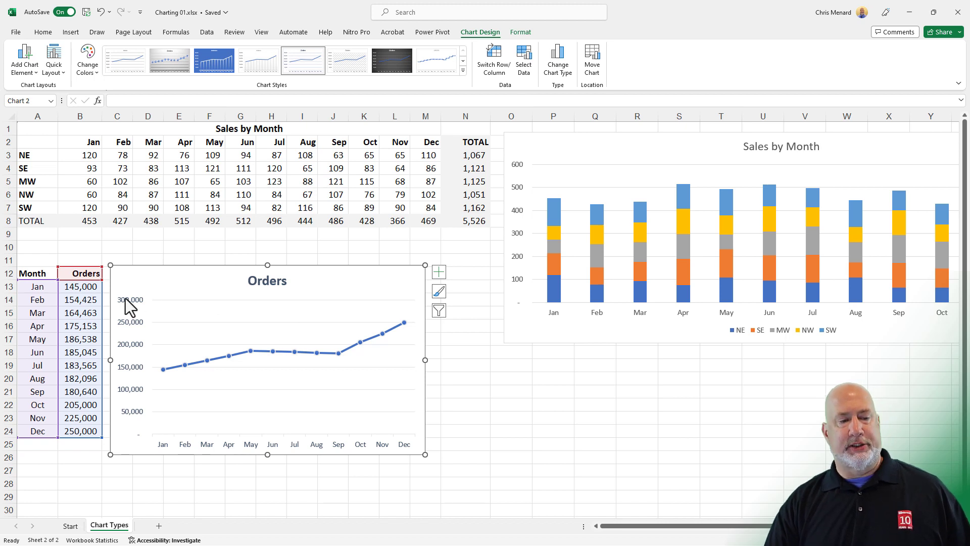
Create the Chart1 sheet from the Orders data with F11, then reselect the Orders chart on Chart Types.
click(90, 289)
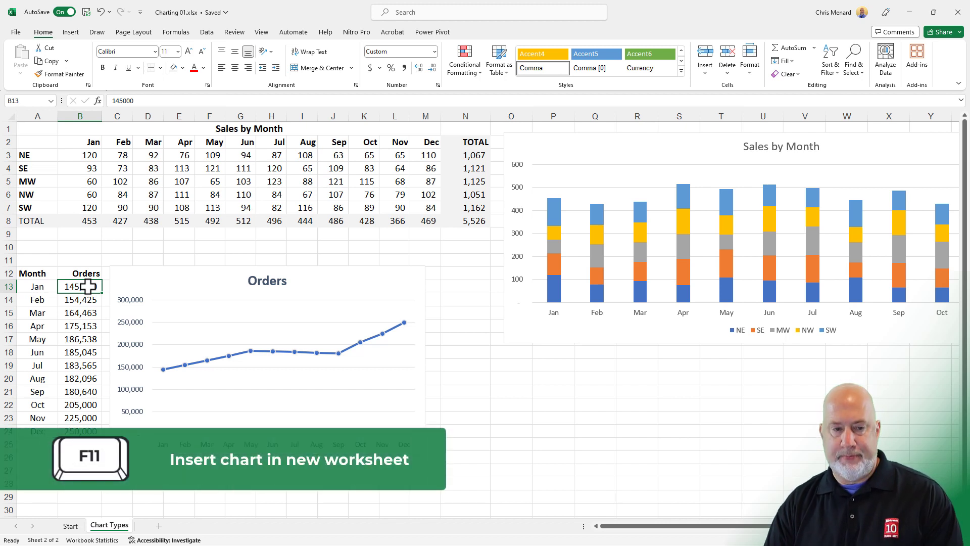
key(F11)
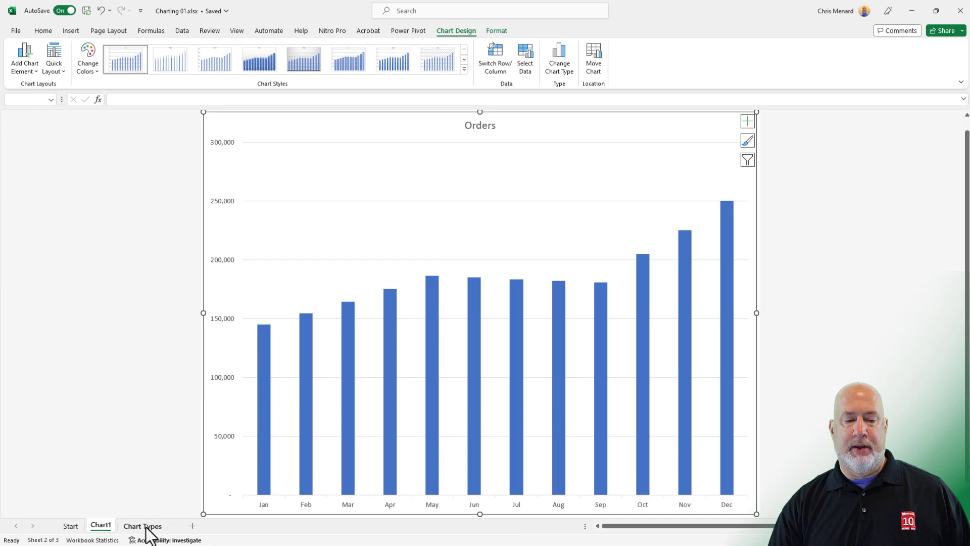
click(142, 525)
click(208, 285)
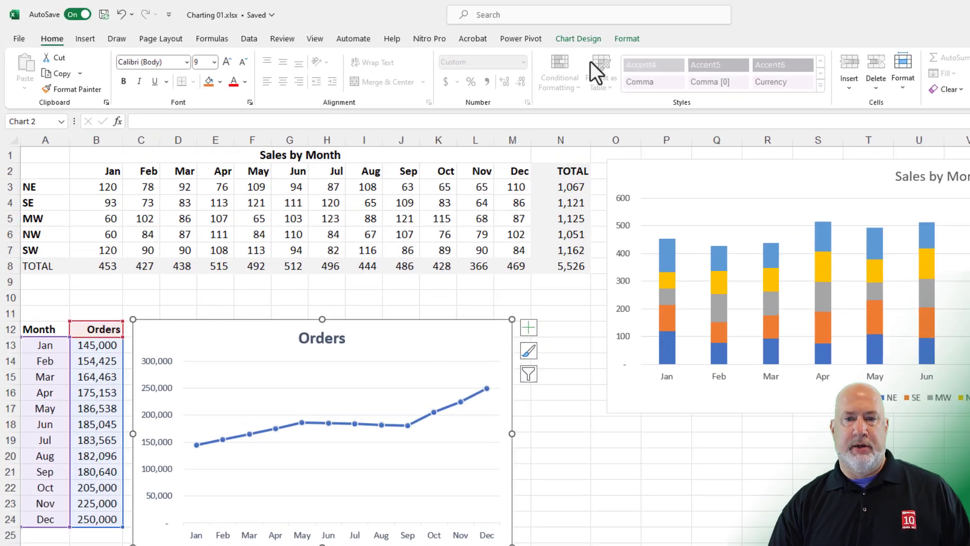
Move the Orders line chart to a new chart sheet, Chart2, with Move Chart.
click(480, 32)
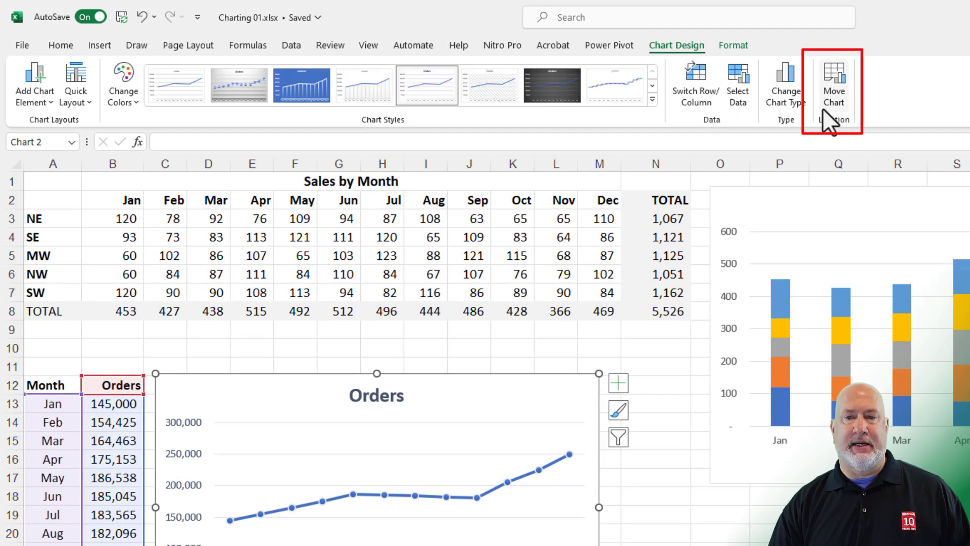
click(829, 102)
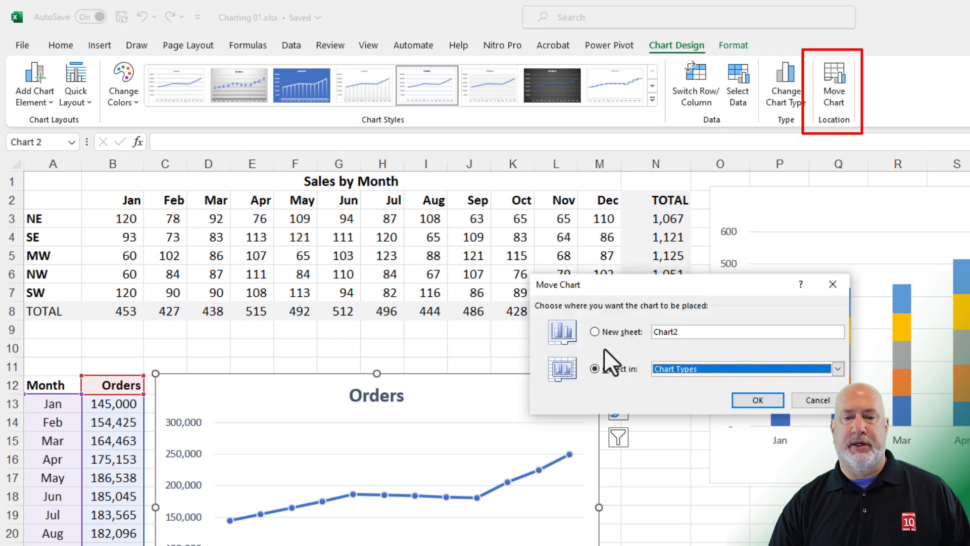
click(596, 334)
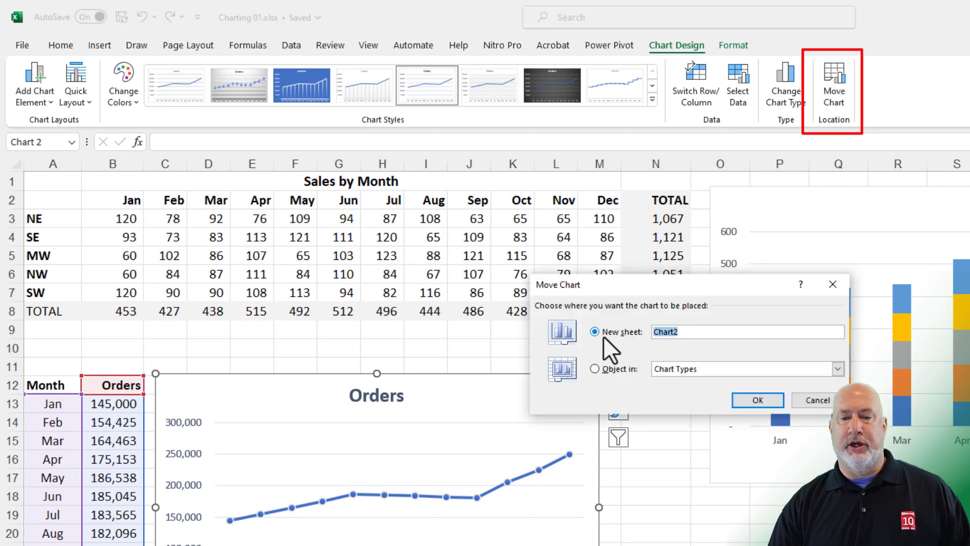
click(759, 400)
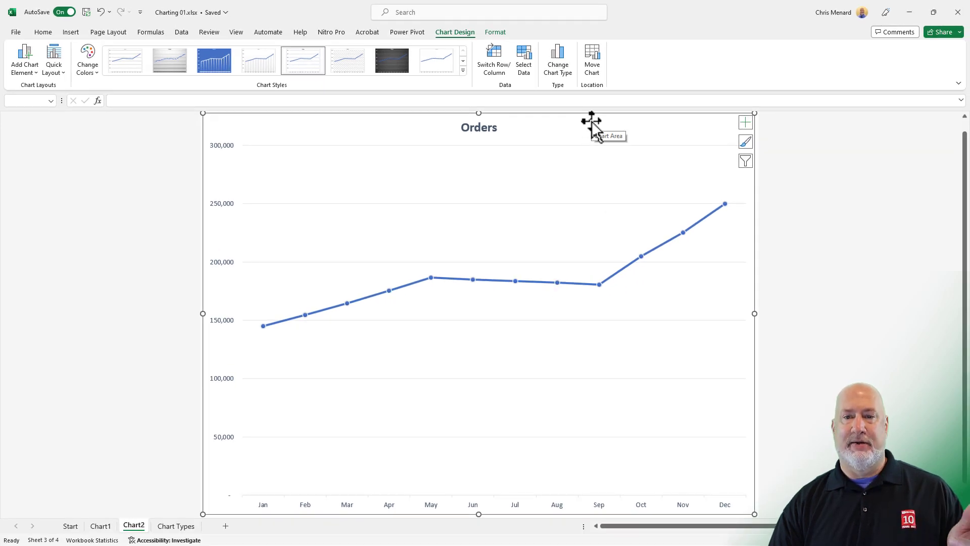
Move the Orders chart back as an object in the Chart Types sheet.
click(593, 69)
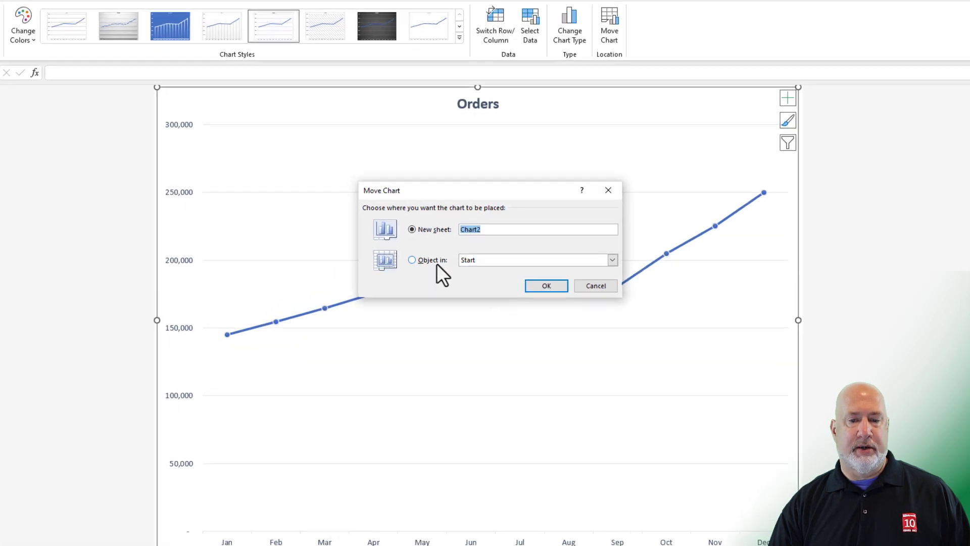
click(432, 262)
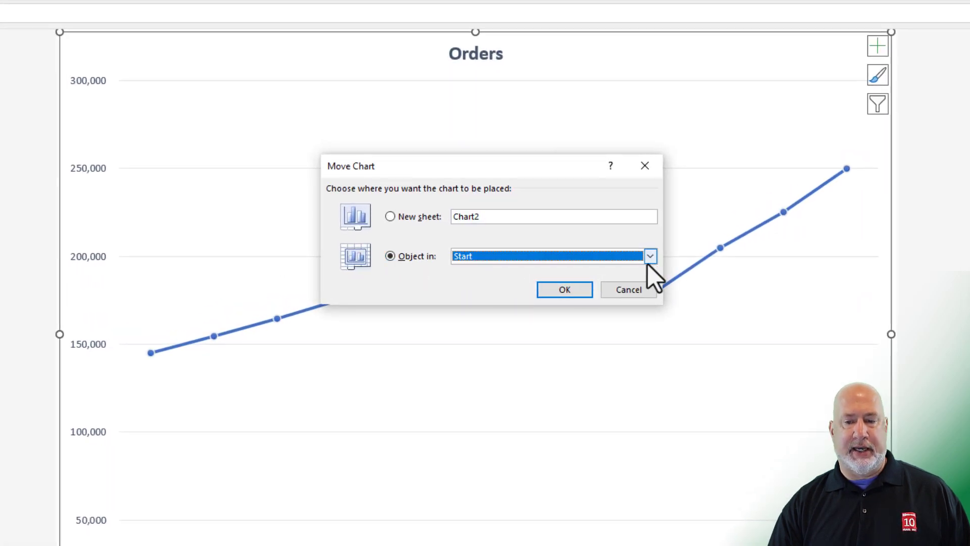
click(650, 258)
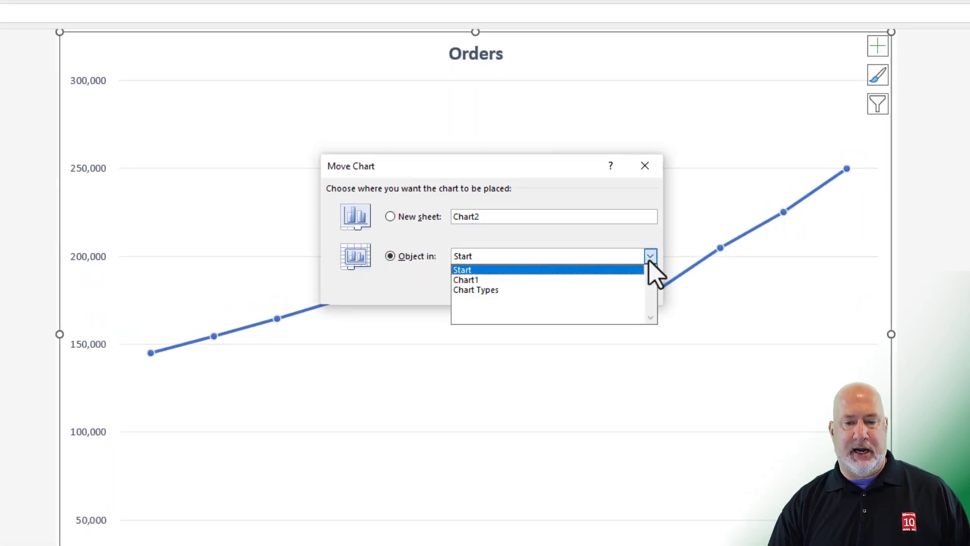
click(507, 288)
click(565, 288)
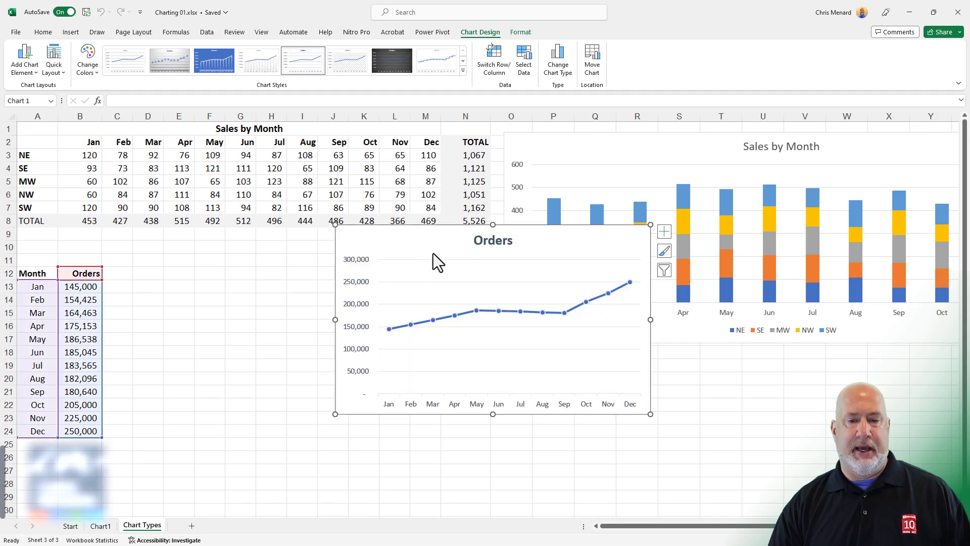
Drag the Orders line chart left, next to the Month and Orders data.
drag(436, 246, 225, 281)
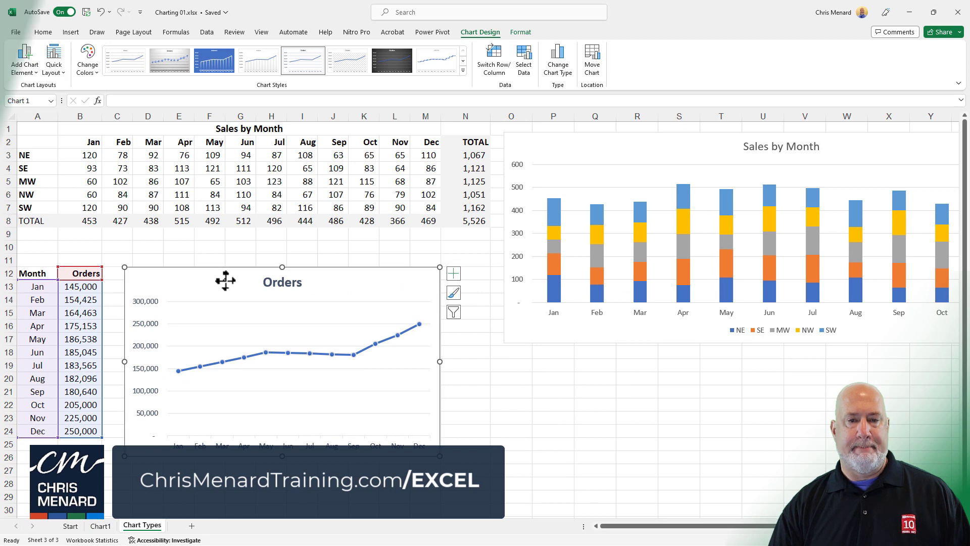